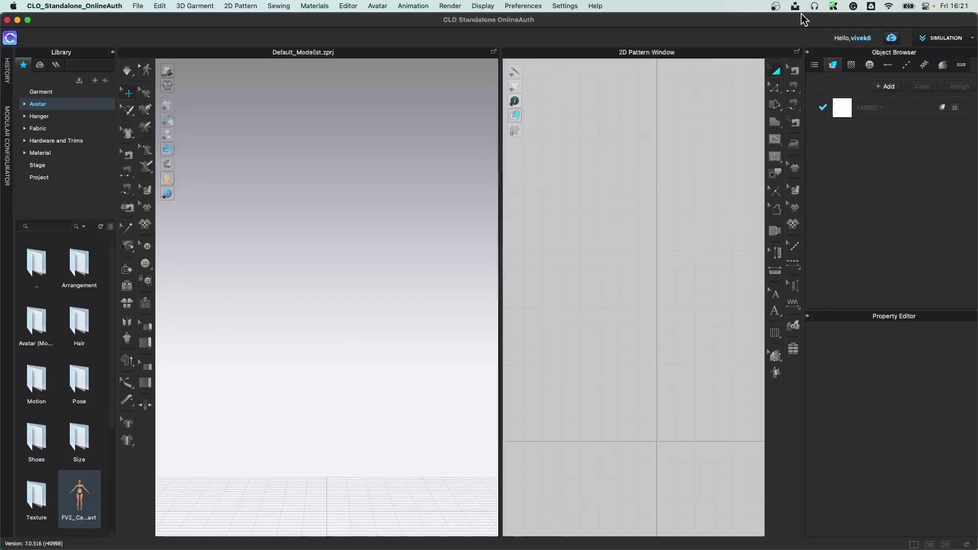
Step: Collapse the Object Browser, Property Editor and Library to enlarge the 3D and 2D workspaces
left_click(808, 52)
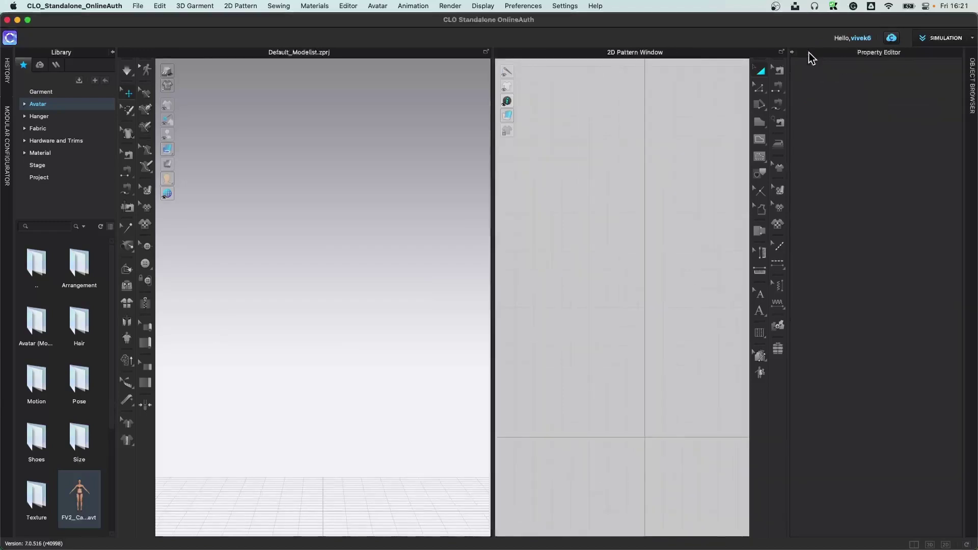
left_click(793, 52)
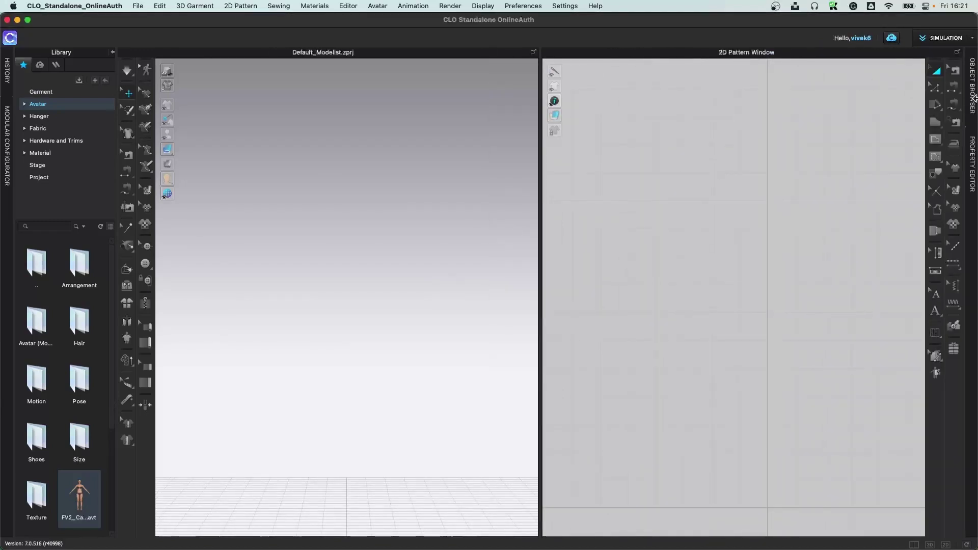
left_click(113, 52)
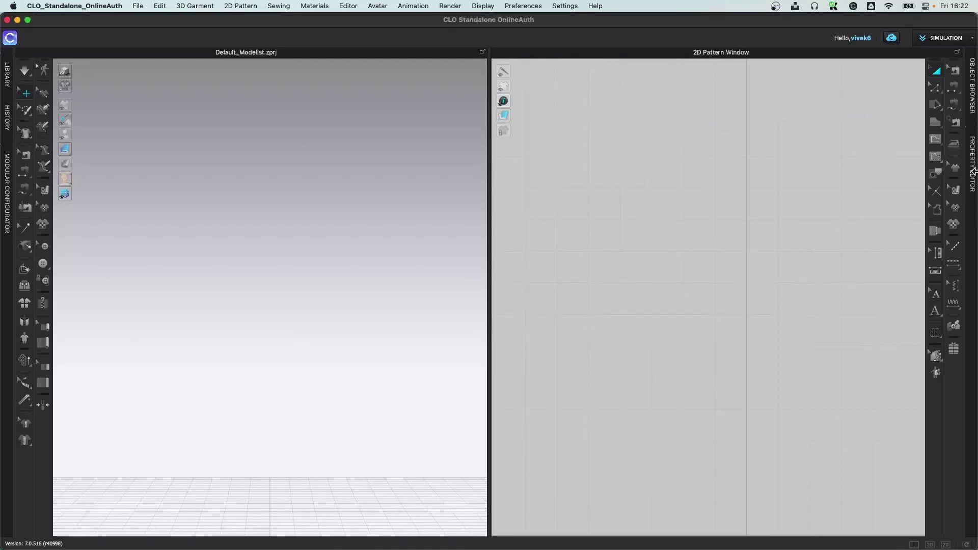
Step: Switch to Safari and expand Assignment 1.1 on the Part 1: Learning CLO3D course page
key("super+Tab")
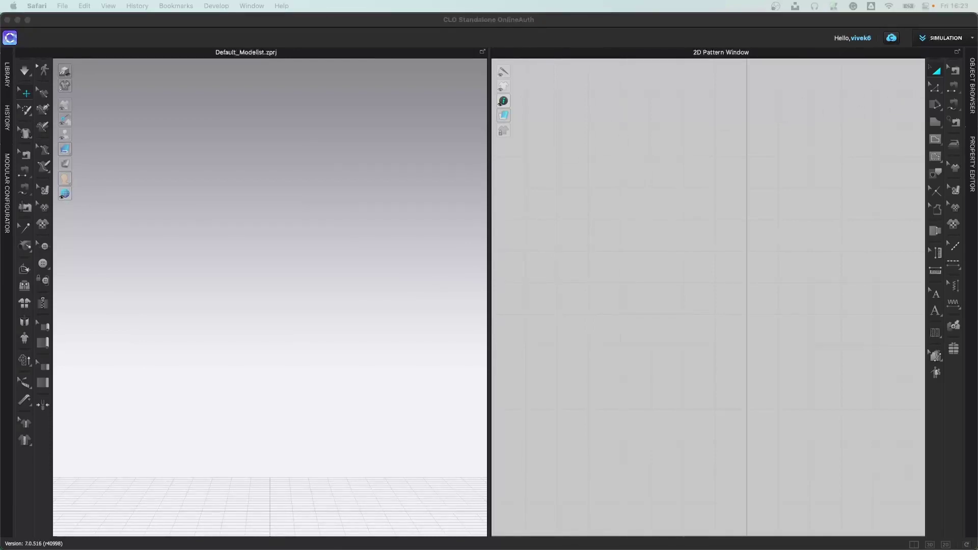
left_click_drag(728, 545, 714, 84)
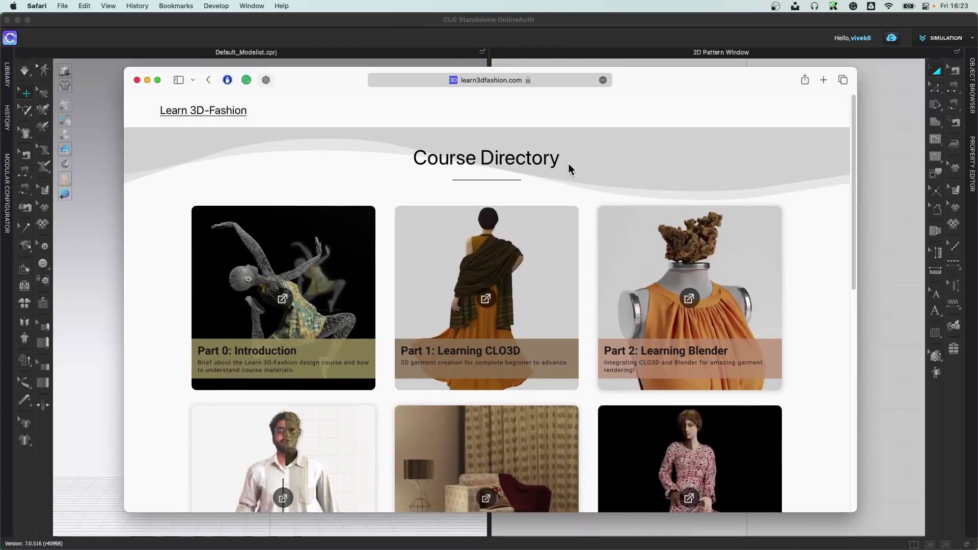
left_click(490, 301)
scroll(205, 347, "down", 3)
left_click(240, 341)
scroll(315, 351, "down", 3)
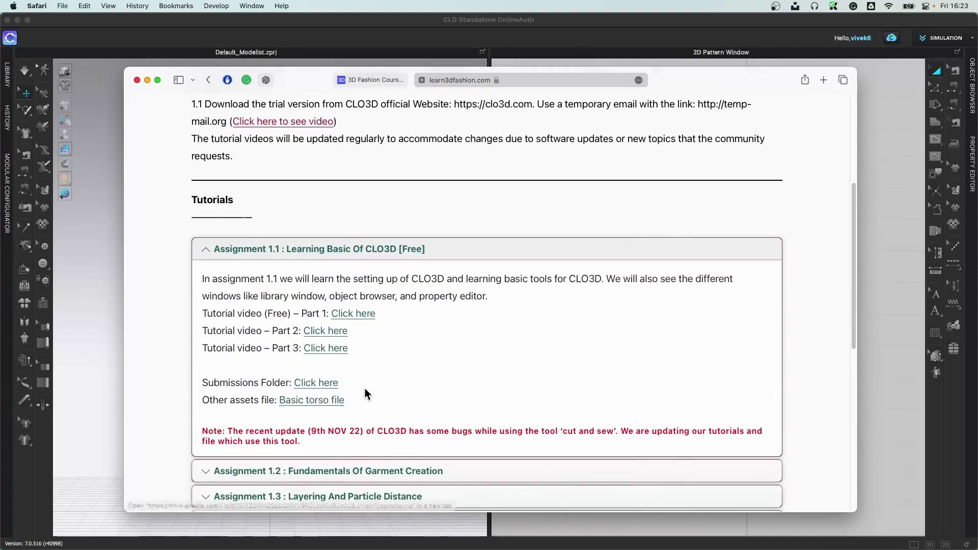
Step: Download the Basic torso file, assignment 1.1.zpac, and minimize the browser window
left_click(317, 400)
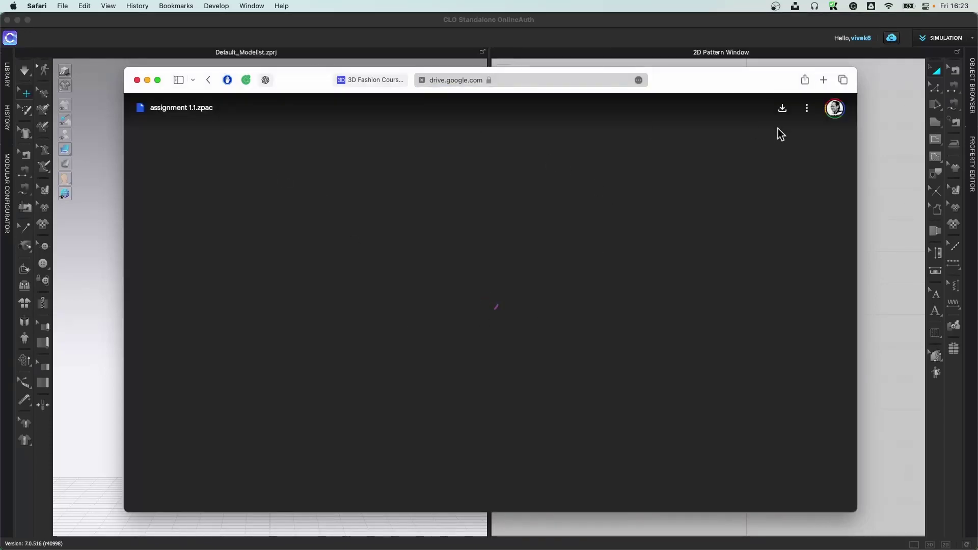
left_click(494, 305)
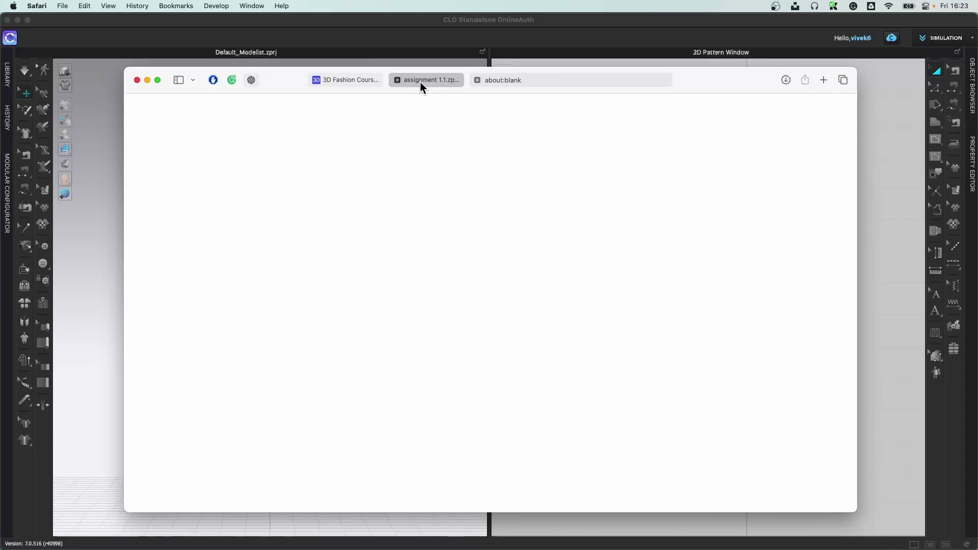
mouse_move(421, 82)
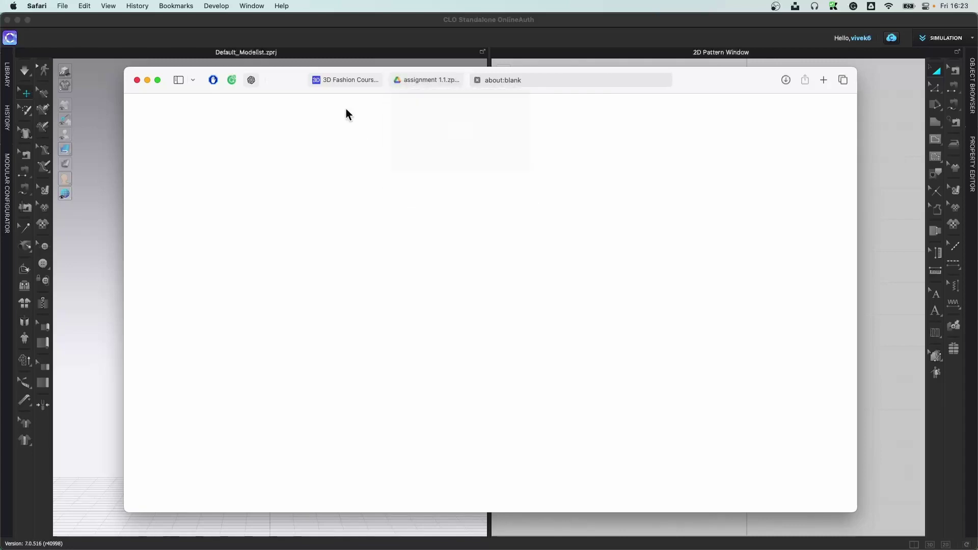
left_click(338, 82)
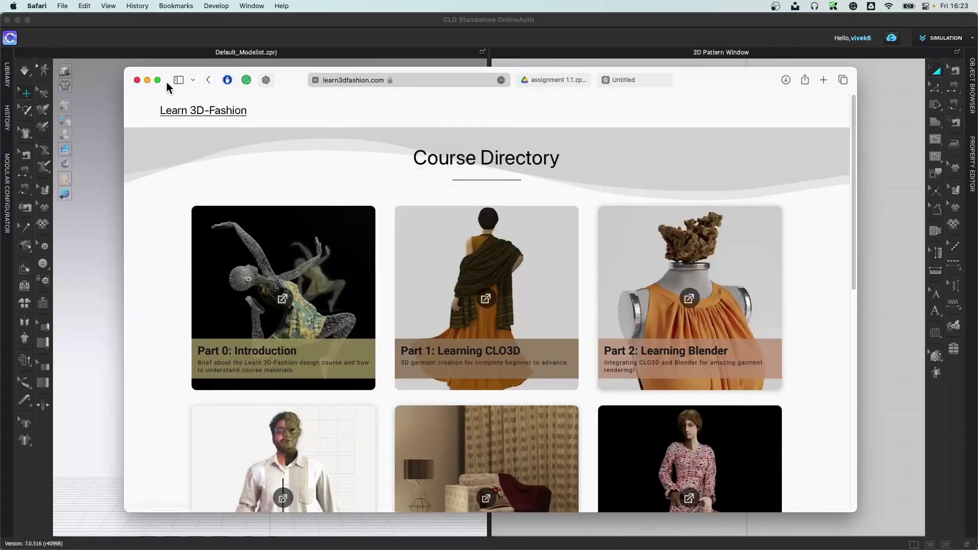
left_click(147, 81)
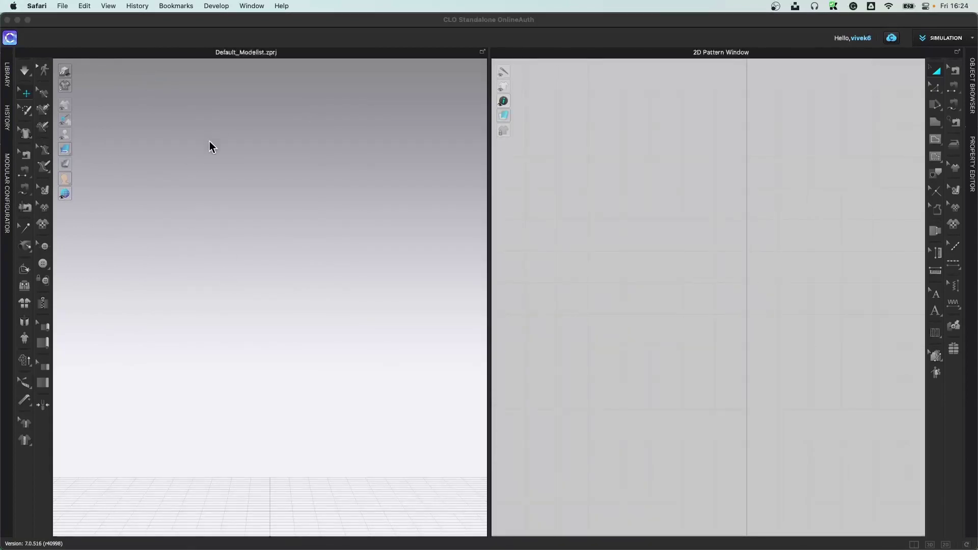
Step: Open the garment file assignment 1.1.zpac from the Downloads folder in CLO
scroll(791, 306, "down", 5)
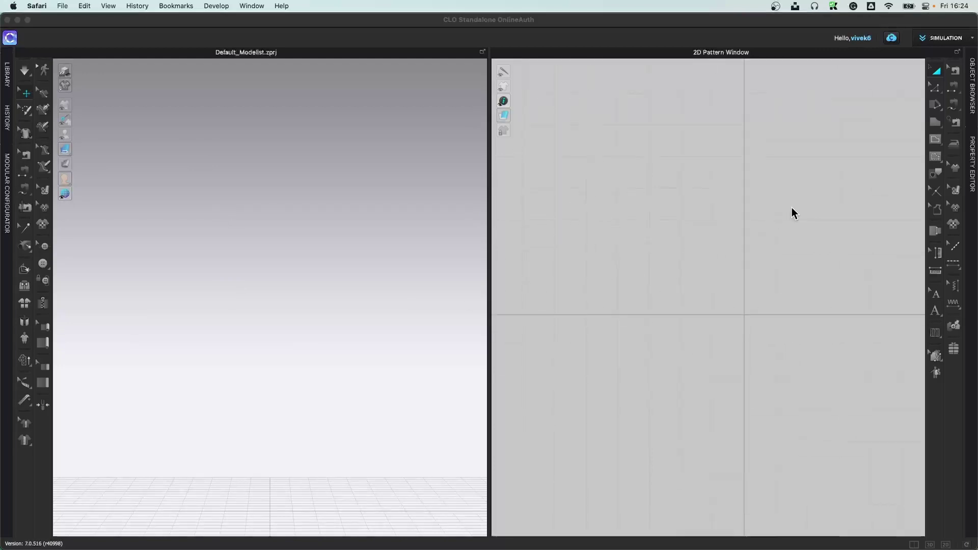
scroll(754, 326, "up", 2)
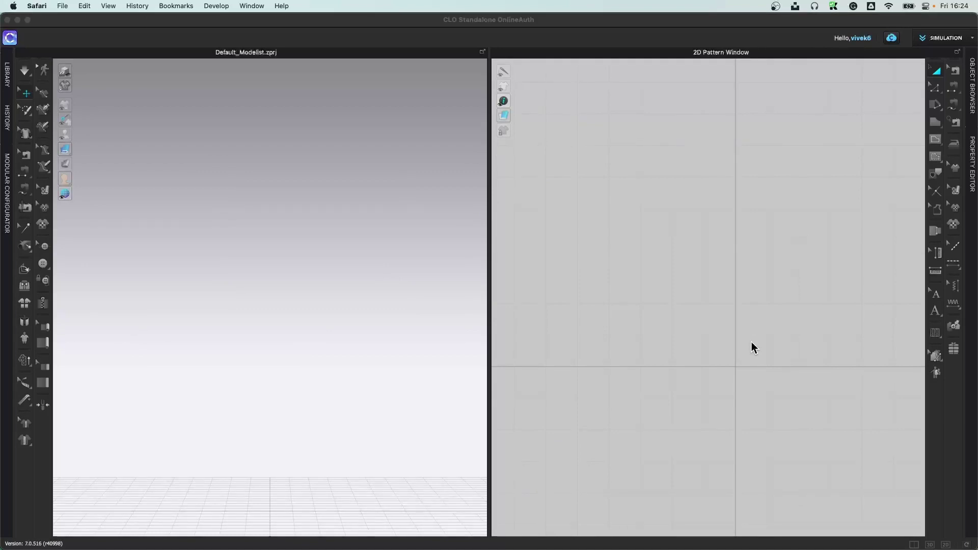
left_click(63, 6)
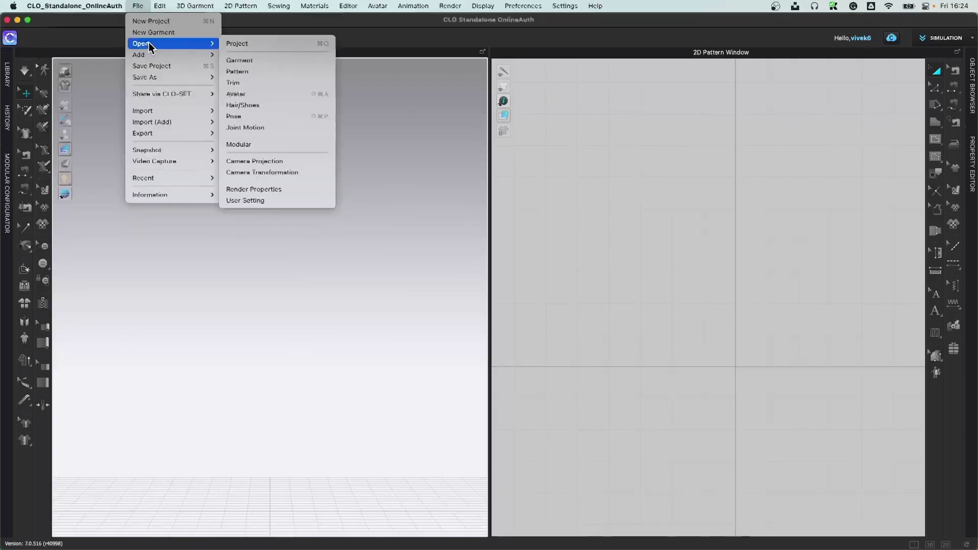
left_click(267, 62)
left_click(288, 148)
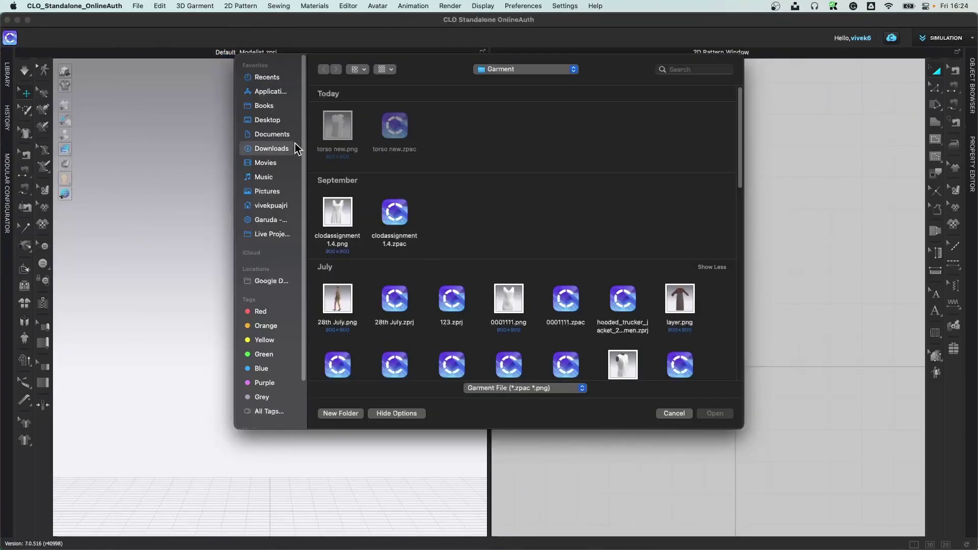
left_click(402, 129)
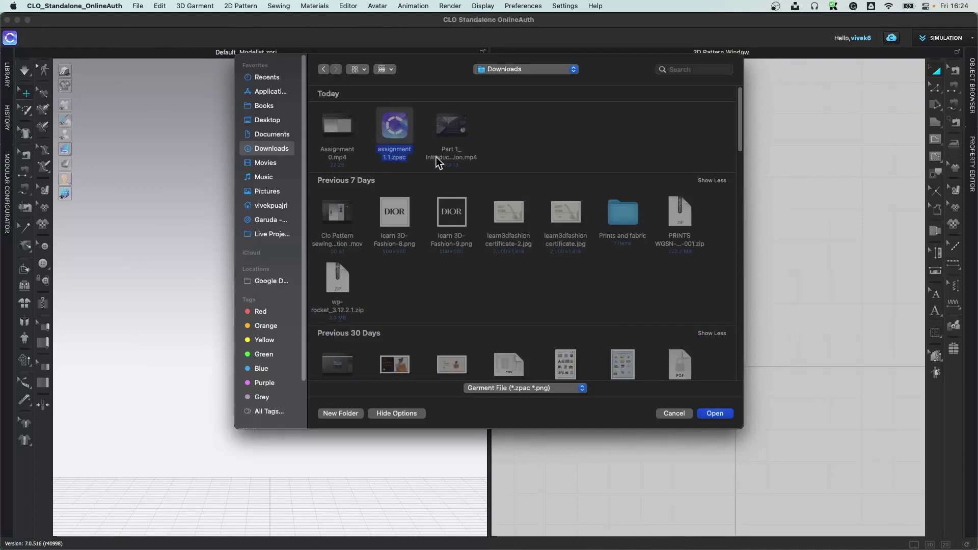
left_click(718, 413)
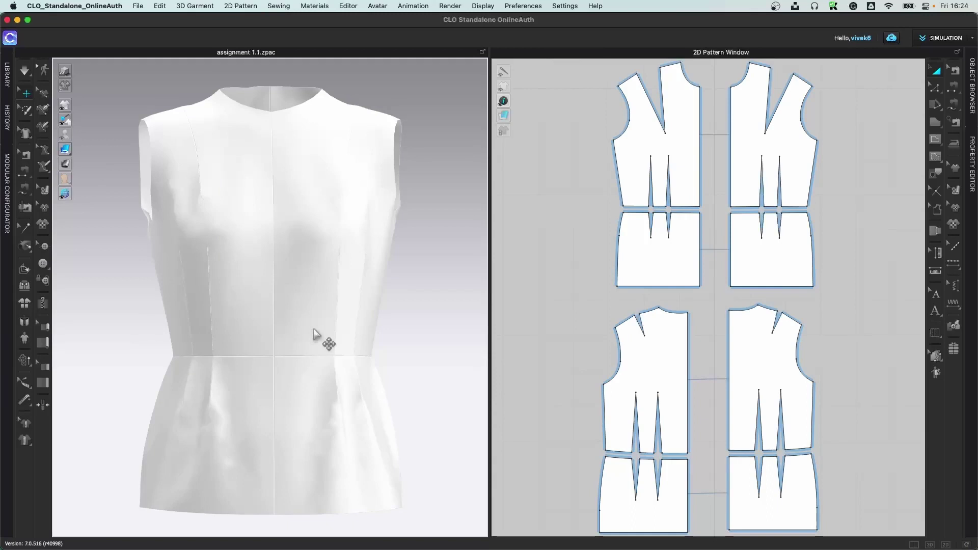
Step: Load the FV2 avatar from the Female_V2 library folder, maintaining the current avatar's size and pose, and collapse the Library
scroll(668, 395, "down", 5)
scroll(670, 402, "down", 2)
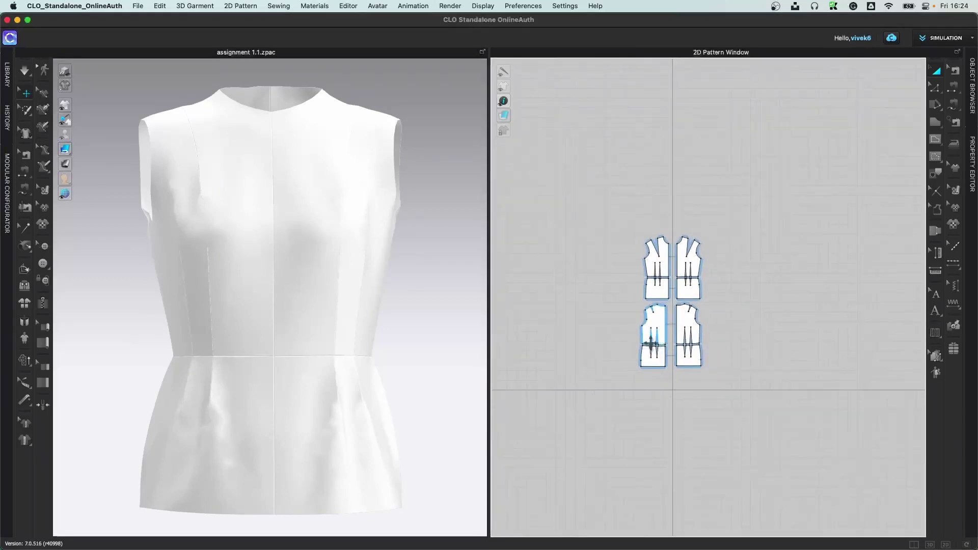
scroll(339, 334, "up", 3)
right_click_drag(338, 334, 300, 333)
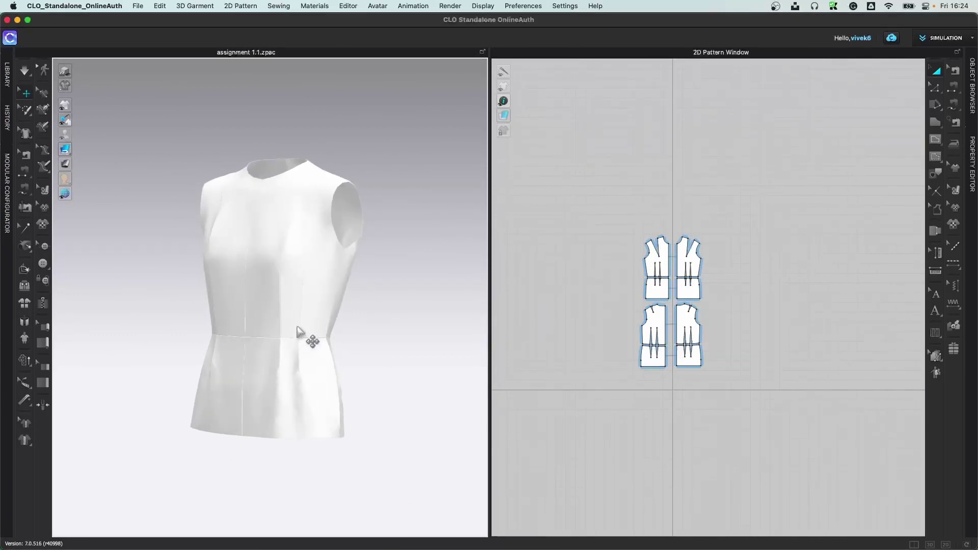
left_click(7, 76)
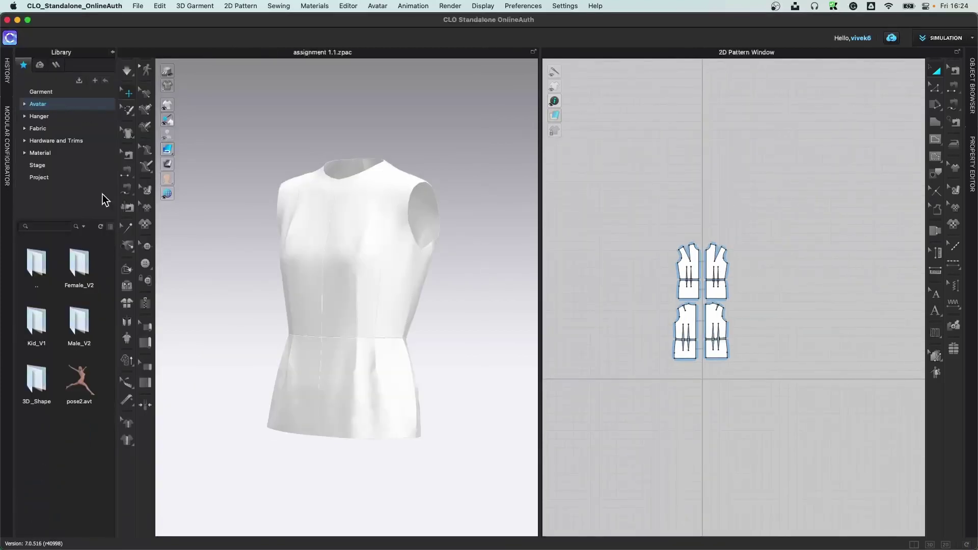
double_click(85, 257)
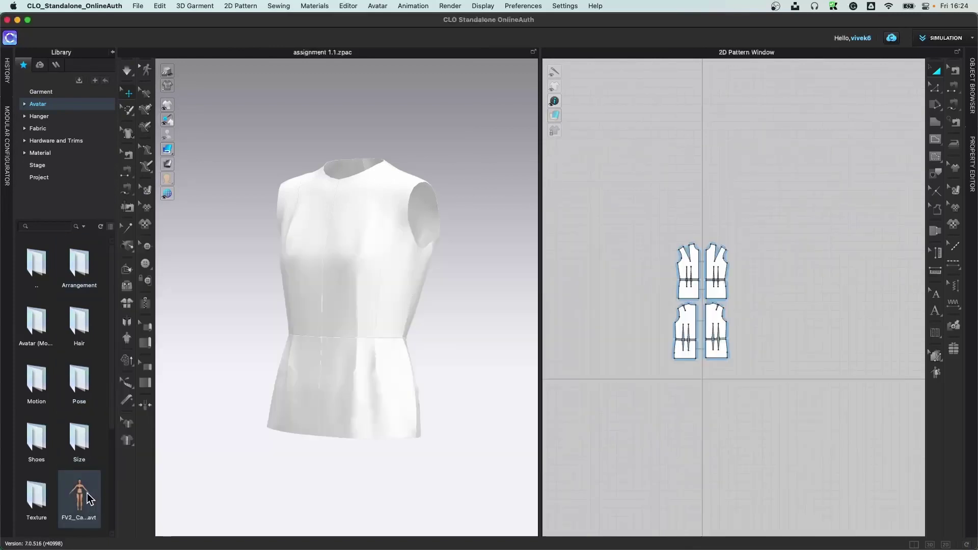
double_click(90, 499)
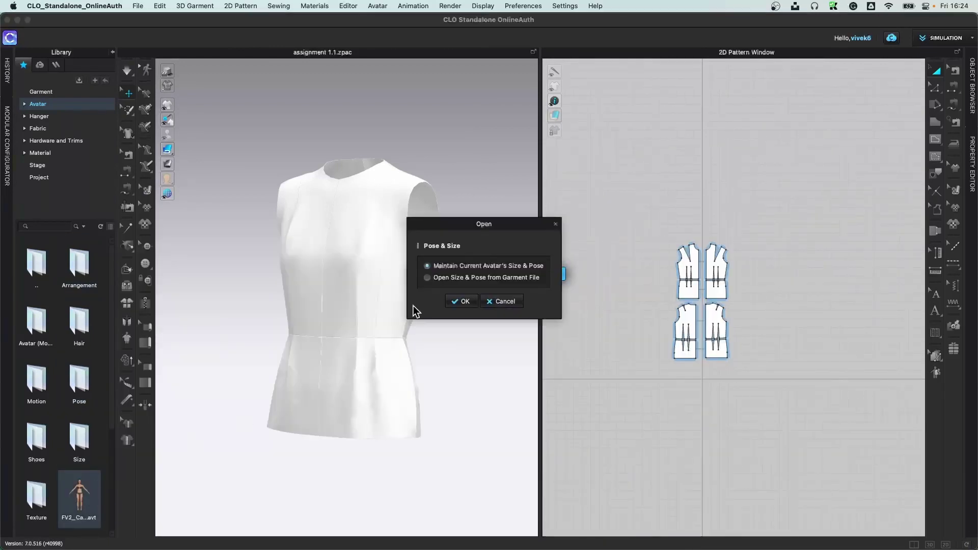
left_click(463, 301)
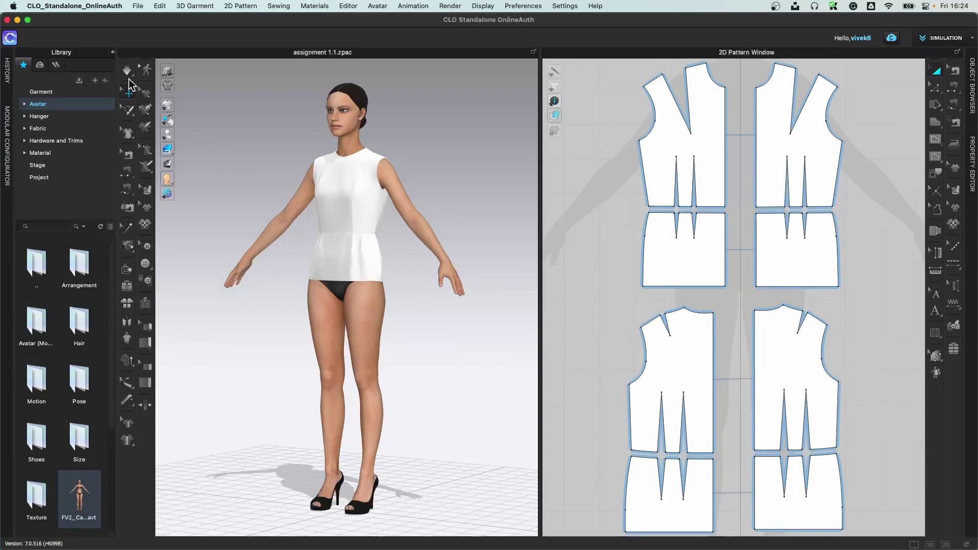
left_click(113, 52)
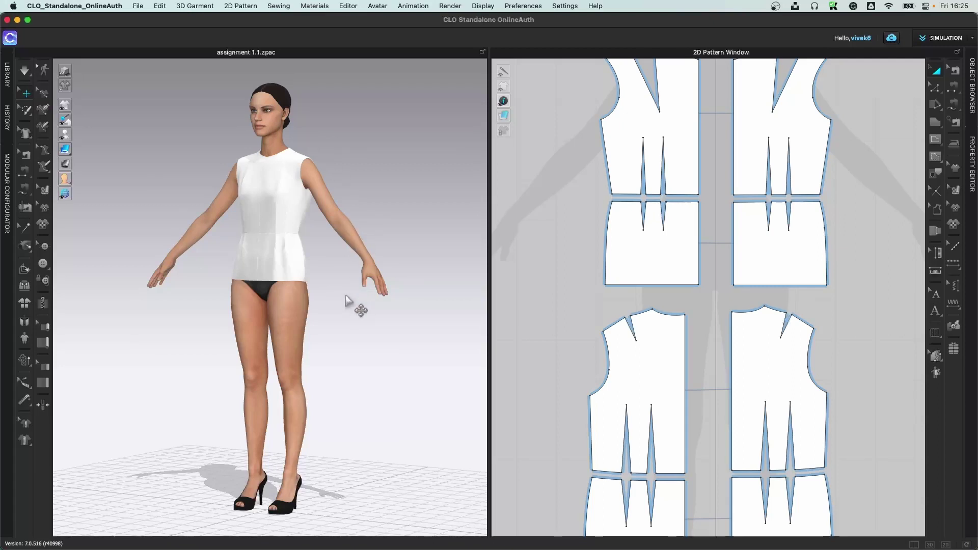
Step: Check the View Controls preset and its pan, zoom and rotate assignments in the user settings
mouse_move(225, 299)
right_mouse_down()
mouse_move(402, 336)
mouse_move(196, 301)
mouse_move(235, 302)
right_mouse_up()
middle_click_drag(265, 302, 316, 290)
scroll(301, 277, "up", 5)
scroll(288, 308, "down", 6)
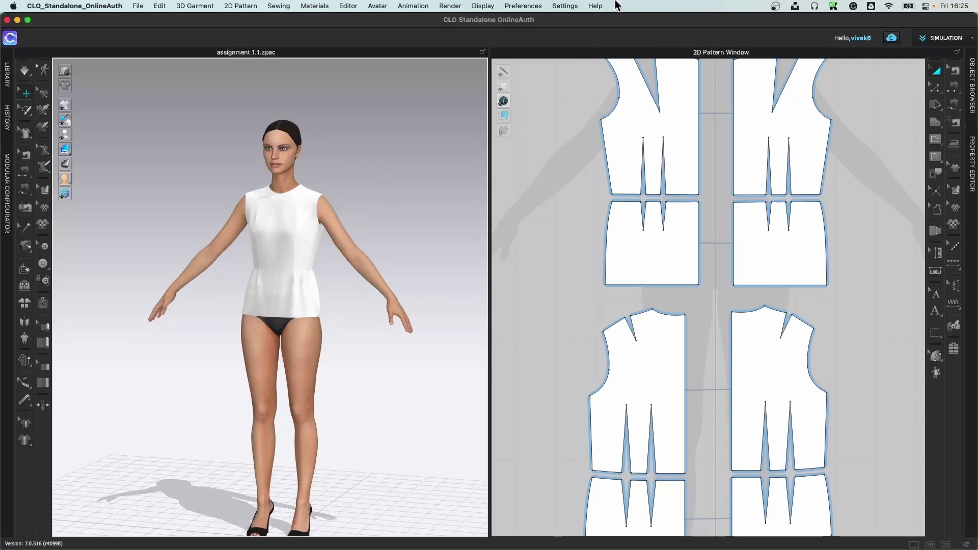
left_click(569, 11)
left_click(570, 31)
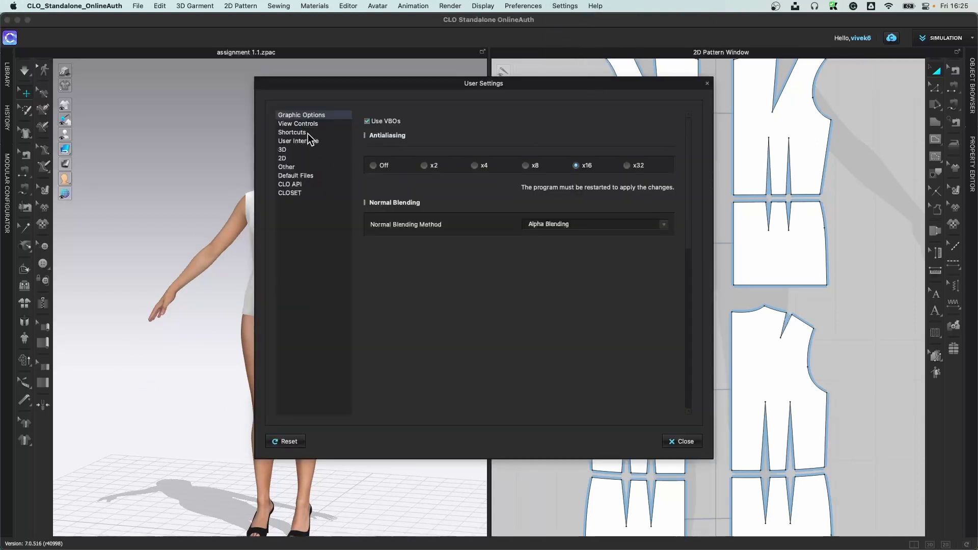
left_click(306, 141)
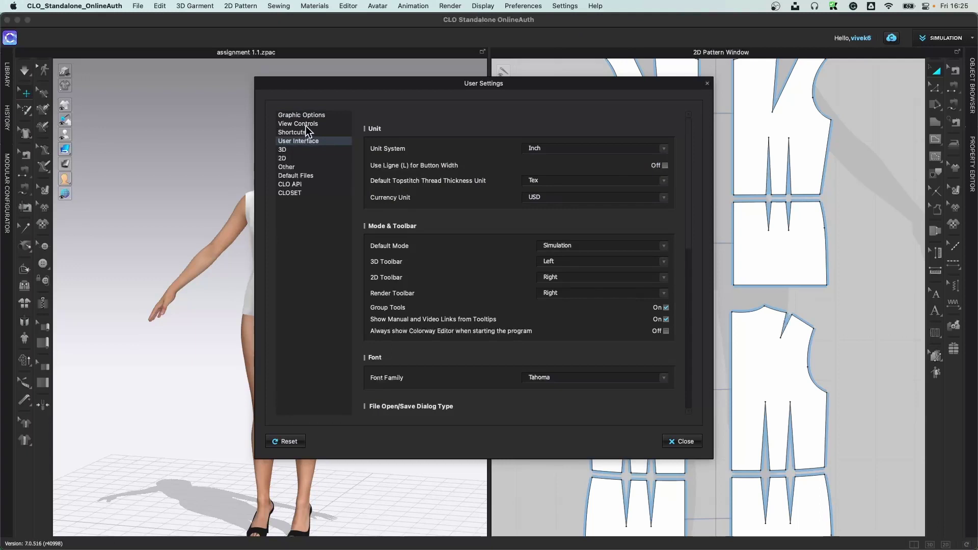
left_click(305, 125)
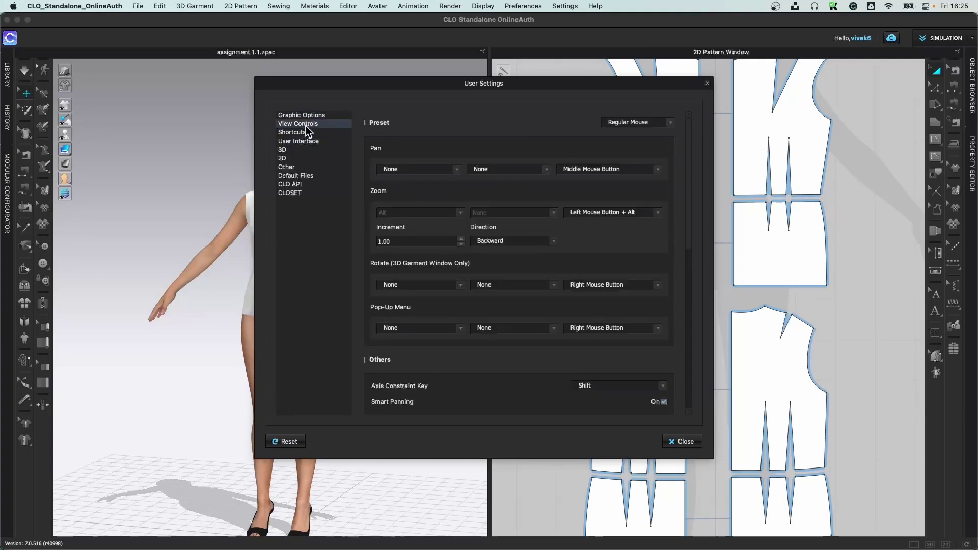
left_click(636, 127)
left_click(635, 125)
left_click(635, 125)
left_click(635, 124)
left_click(683, 441)
Step: Examine the torso pattern pieces in 2D and the dressed avatar from several angles and distances in 3D
scroll(713, 288, "down", 5)
scroll(701, 311, "up", 5)
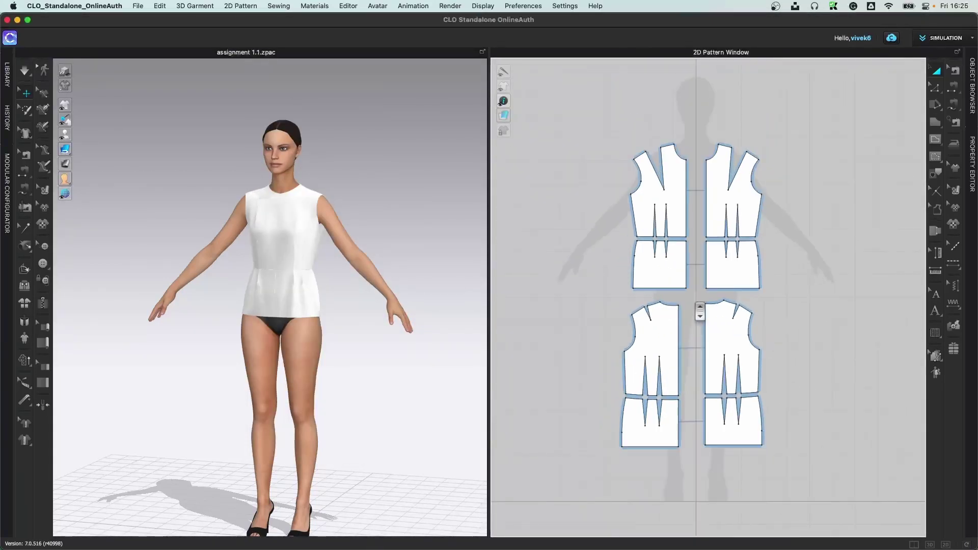
scroll(698, 307, "up", 3)
scroll(714, 306, "down", 3)
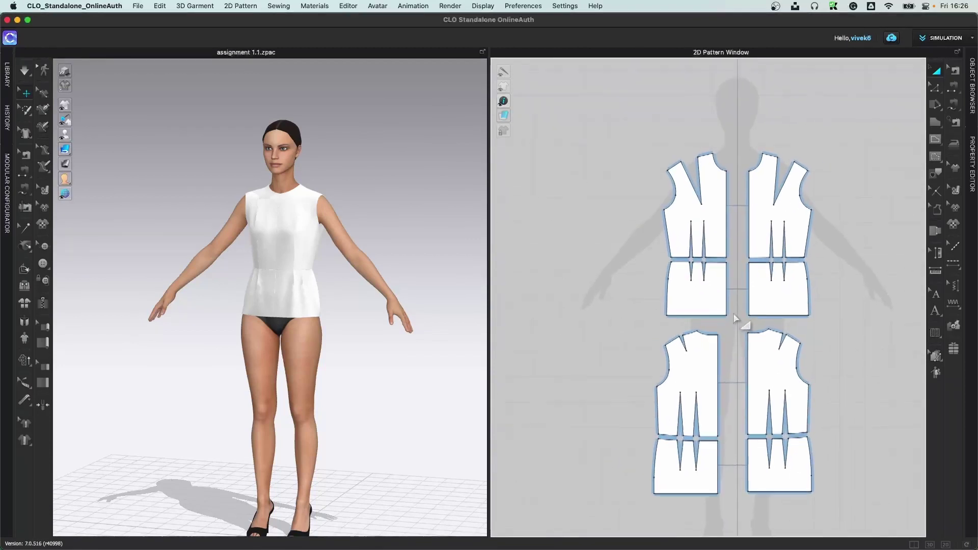
right_click(192, 287)
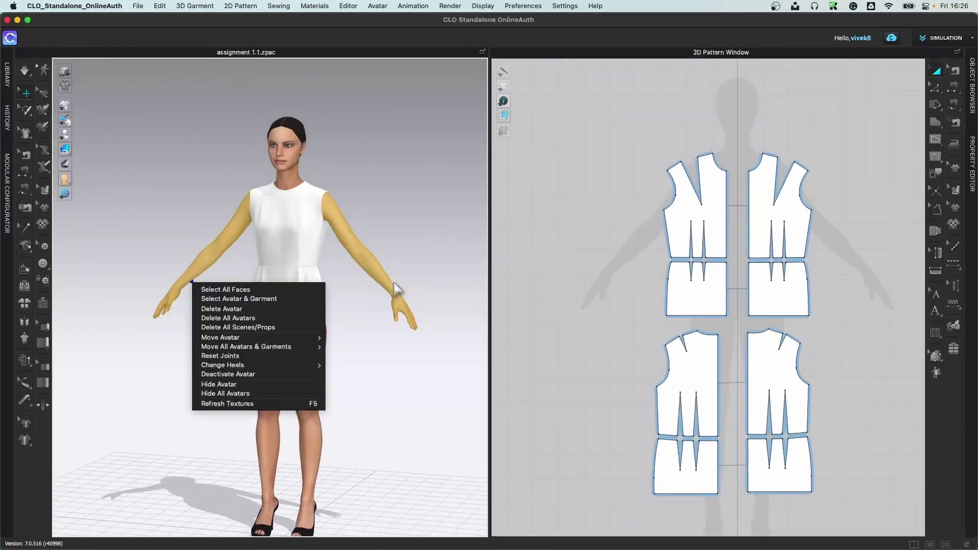
left_click(373, 323)
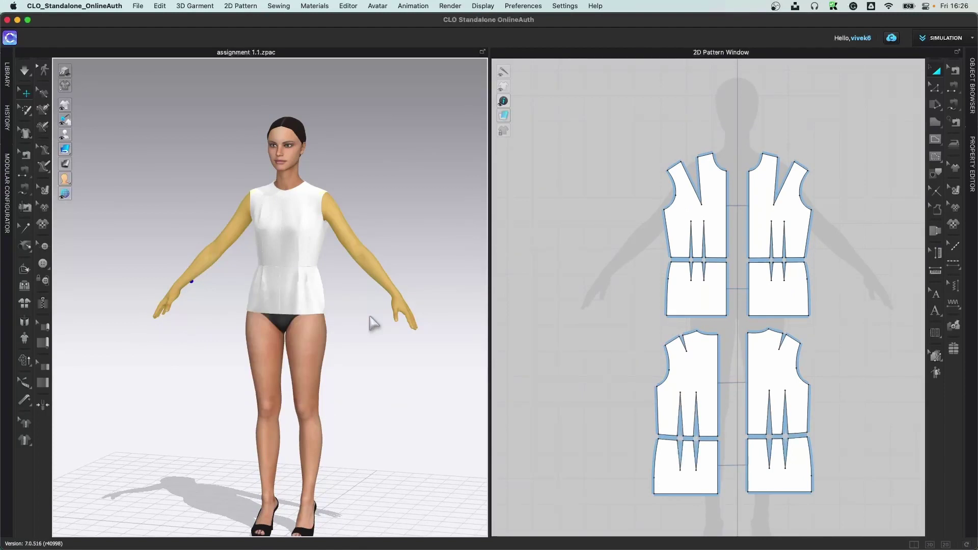
right_click_drag(301, 325, 184, 311)
right_click_drag(319, 312, 135, 289)
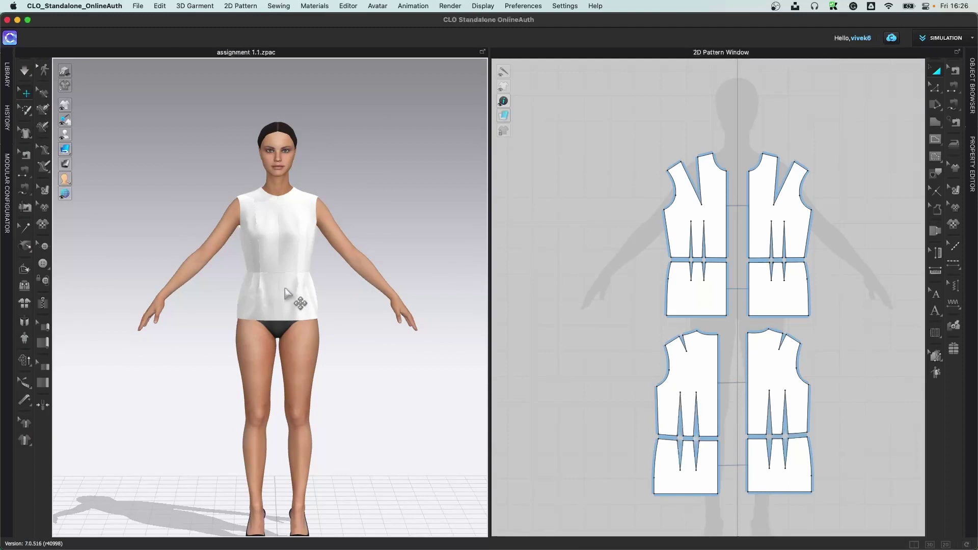
middle_click_drag(285, 292, 291, 316)
scroll(372, 188, "up", 3)
scroll(291, 316, "down", 2)
scroll(294, 298, "up", 2)
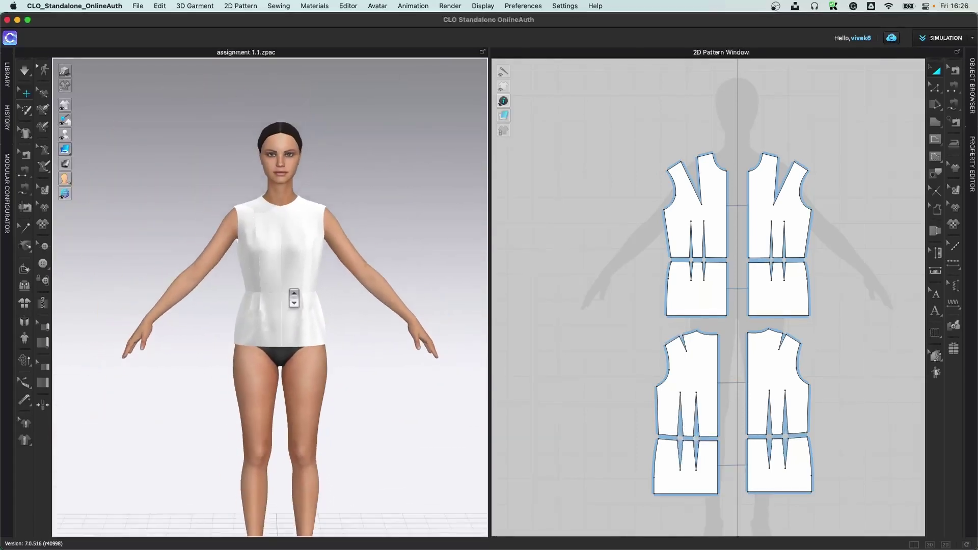
scroll(292, 298, "up", 1)
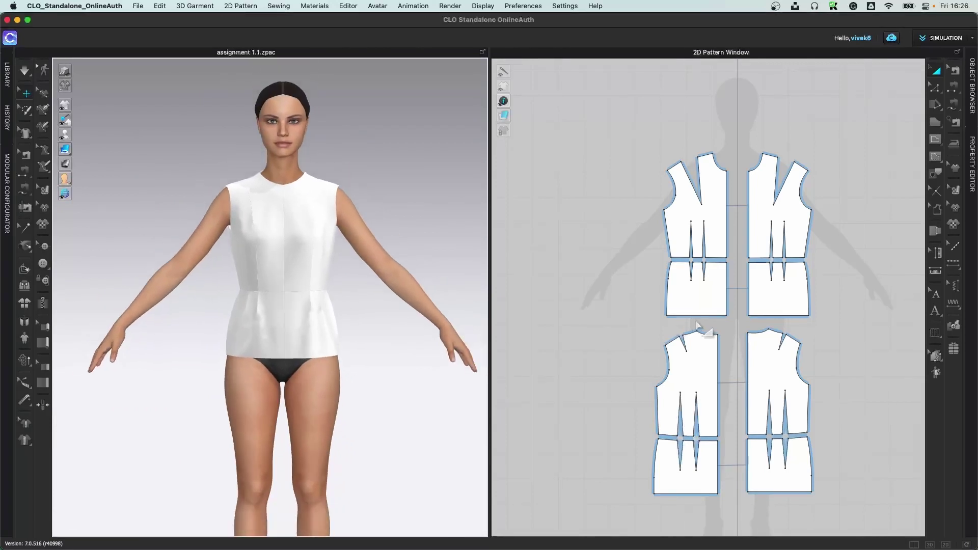
Step: Examine the full set of torso pattern pieces in 2D, both up close and from farther out
scroll(699, 334, "down", 2)
middle_click_drag(753, 323, 772, 416)
scroll(753, 316, "up", 3)
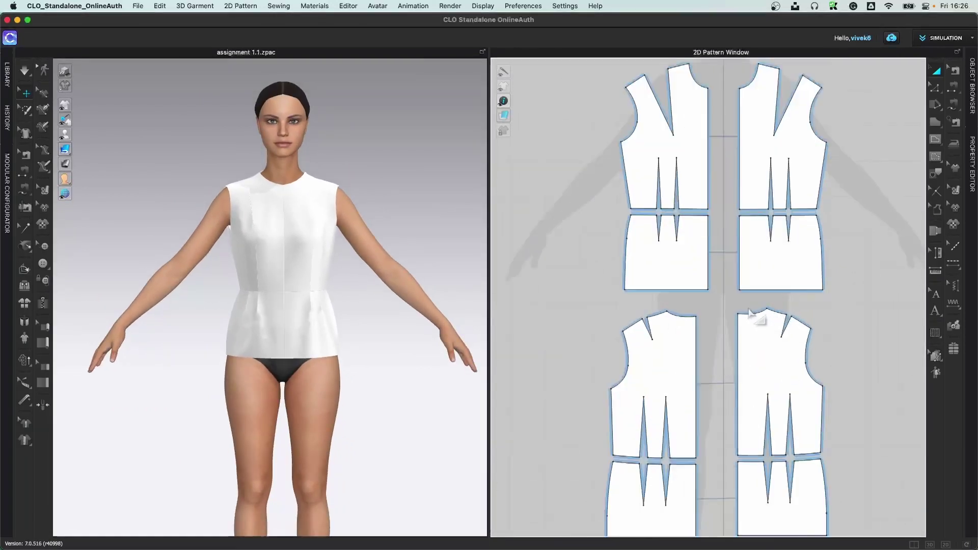
scroll(753, 316, "down", 1)
scroll(753, 316, "down", 2)
left_click_drag(591, 106, 861, 431)
left_click(861, 431)
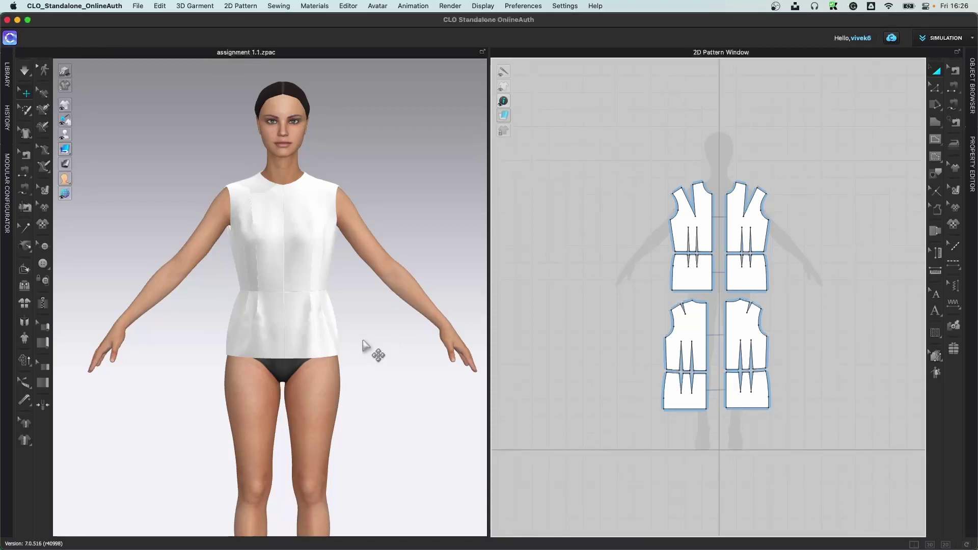
Step: Simulate the garment and pull on the front lower and front bodice pieces in 3D
right_click_drag(365, 251, 299, 250)
left_click(25, 72)
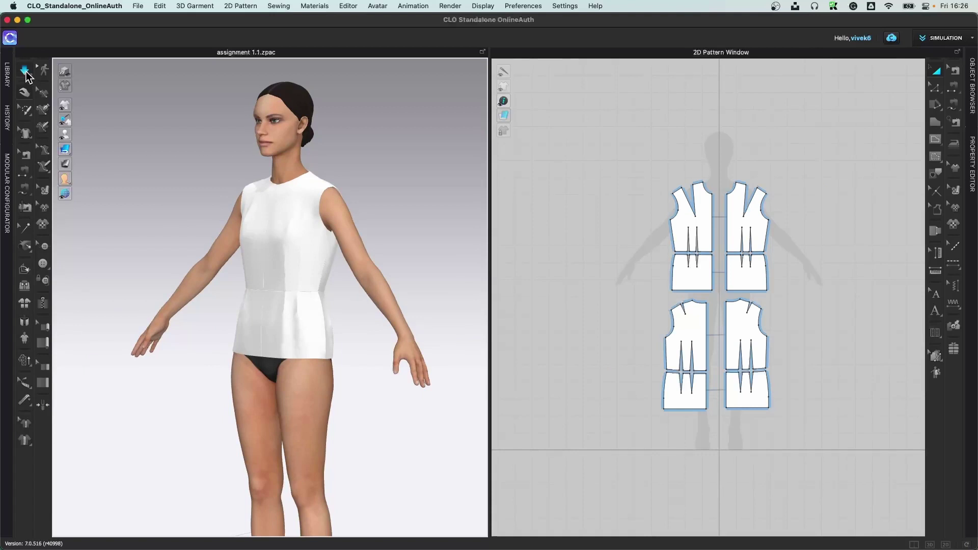
left_click(315, 292)
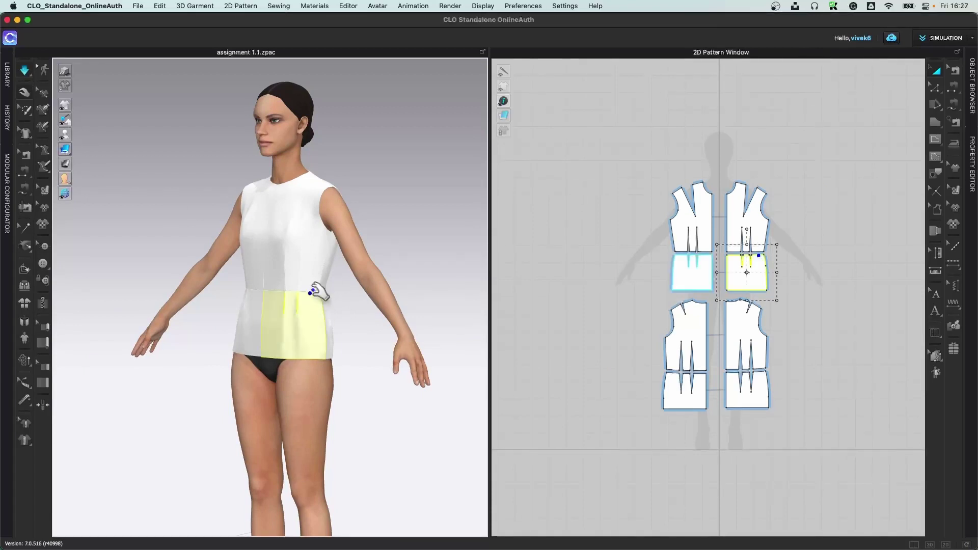
mouse_move(257, 239)
left_mouse_down()
mouse_move(190, 255)
mouse_move(262, 236)
left_mouse_up()
left_click(266, 187)
left_click_drag(266, 187, 271, 277)
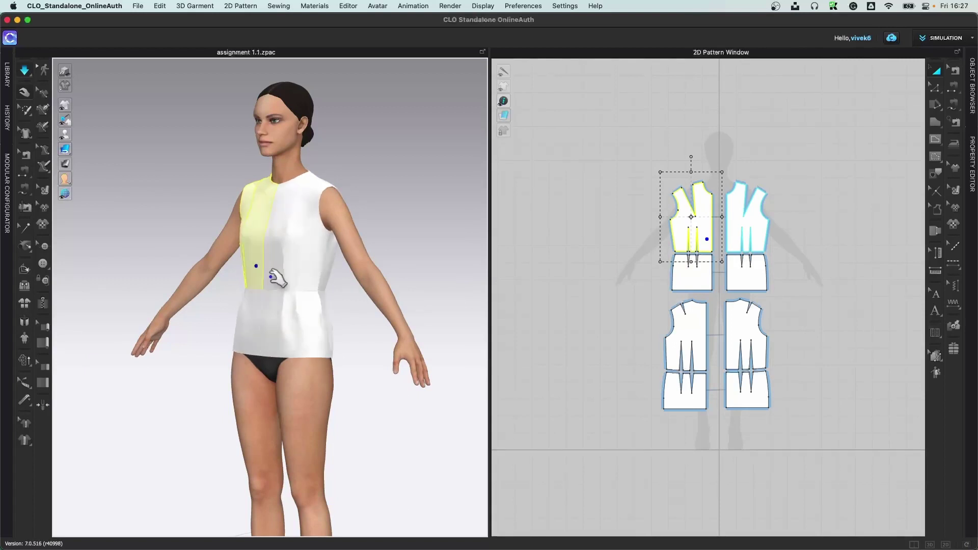
Step: Stop the simulation and move the avatar's right front bodice piece away from the body in 3D
left_click(26, 93)
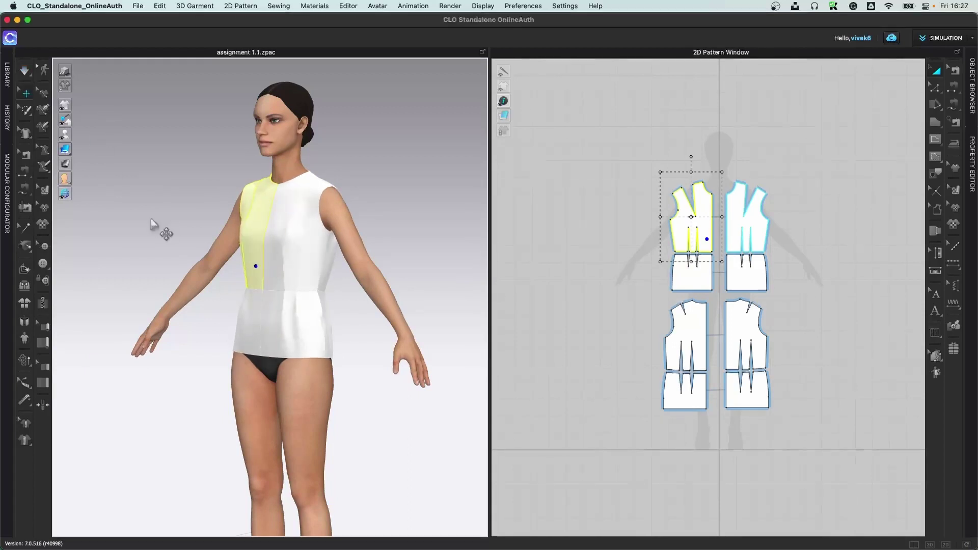
left_click_drag(254, 260, 120, 240)
right_click_drag(121, 240, 274, 241)
left_click_drag(274, 244, 273, 290)
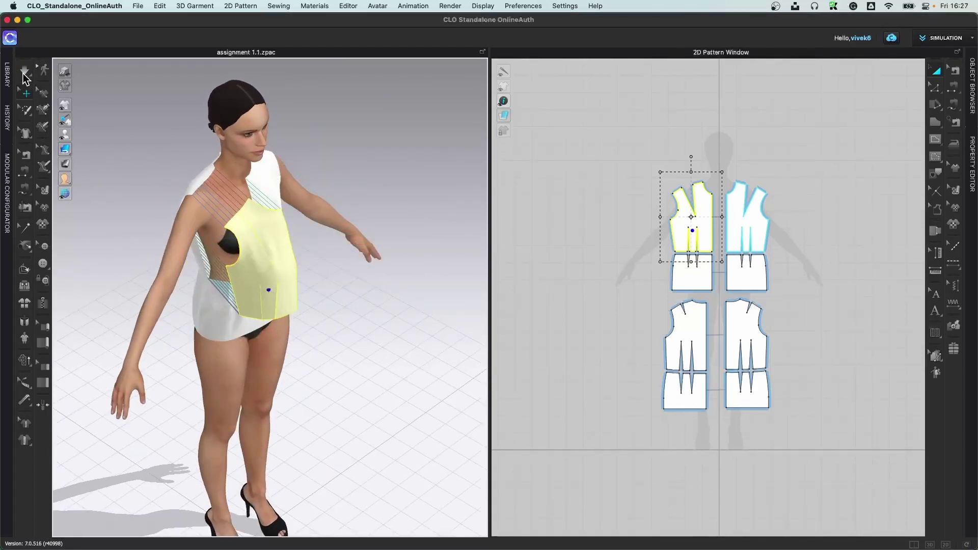
Step: Run the simulation again to drape the displaced bodice piece back on the avatar, pulling the front pieces into place
left_click(24, 72)
left_click(294, 274)
left_click_drag(288, 214, 304, 282)
right_click_drag(303, 282, 261, 283)
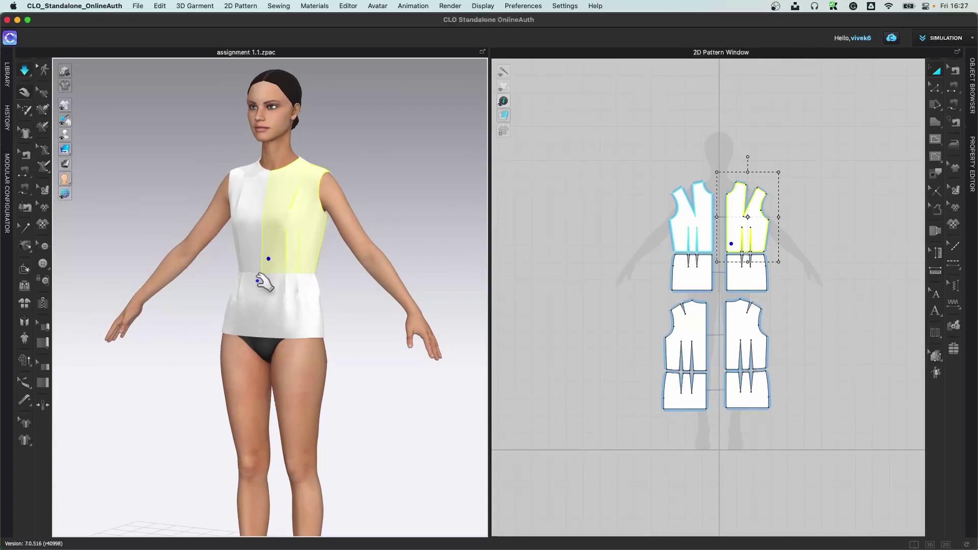
Step: Pull the avatar's left front bodice piece, switch to Select/Move to end the simulation, and deselect the piece
left_click(25, 91)
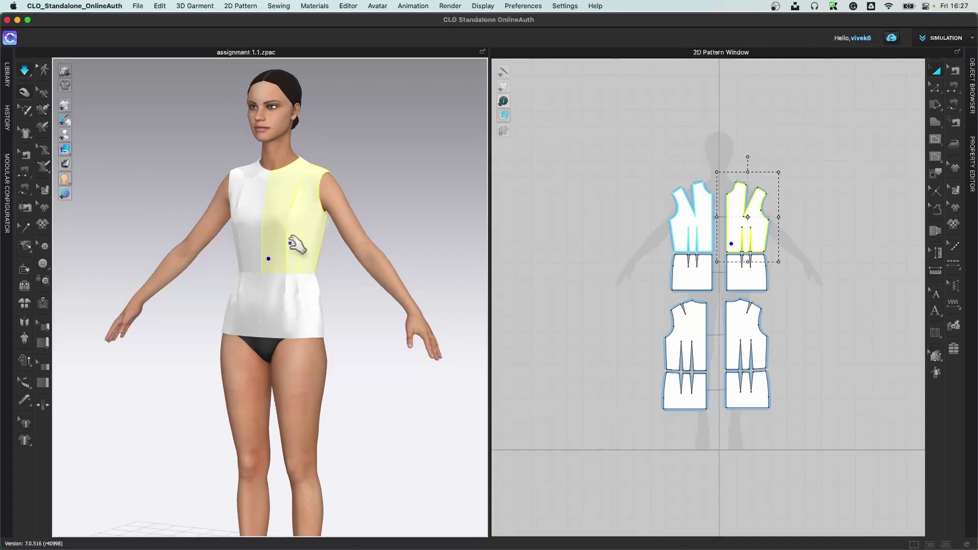
left_click_drag(298, 246, 176, 191)
key("w")
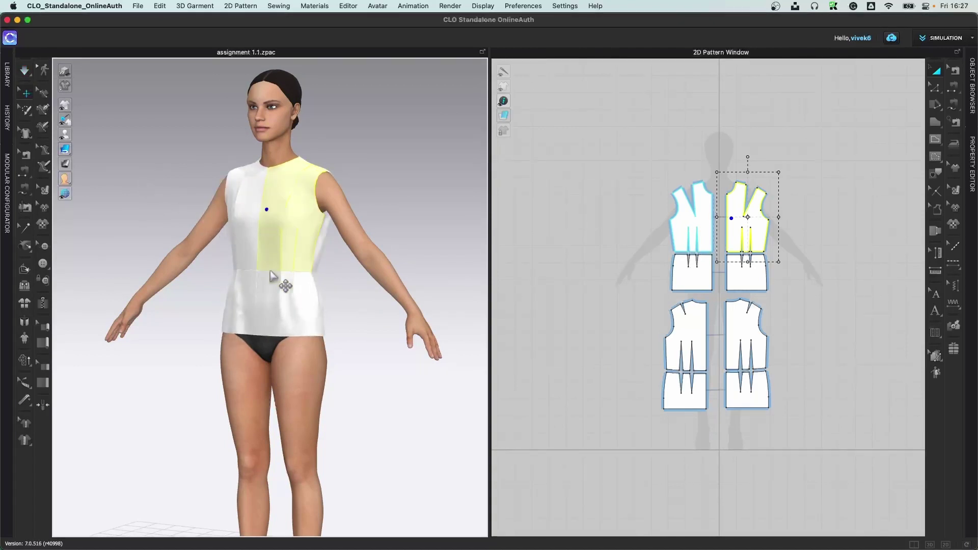
key("2")
right_click_drag(304, 327, 331, 332)
left_click(332, 324)
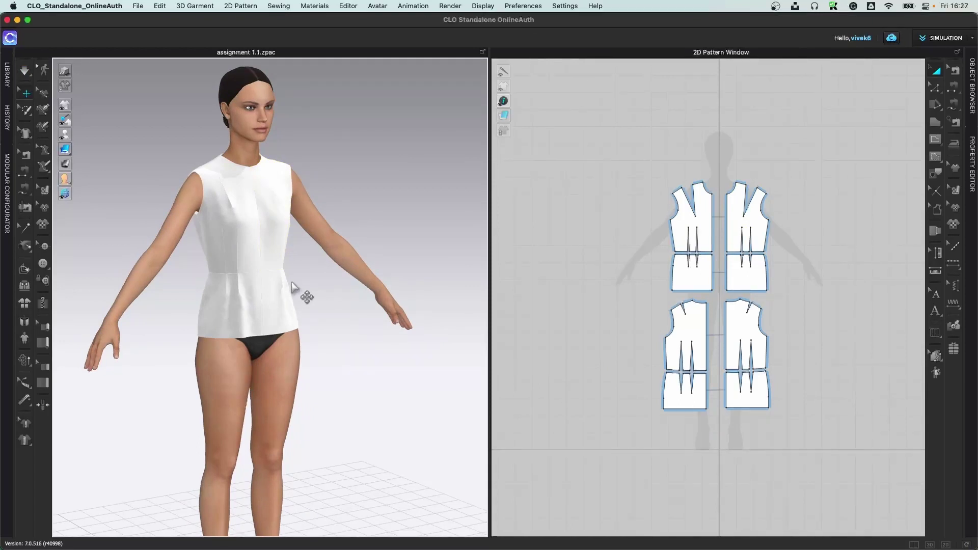
Step: Simulate once more, tug the avatar's left front bodice piece, and return to Select/Move with nothing selected
key("q")
left_click(261, 206)
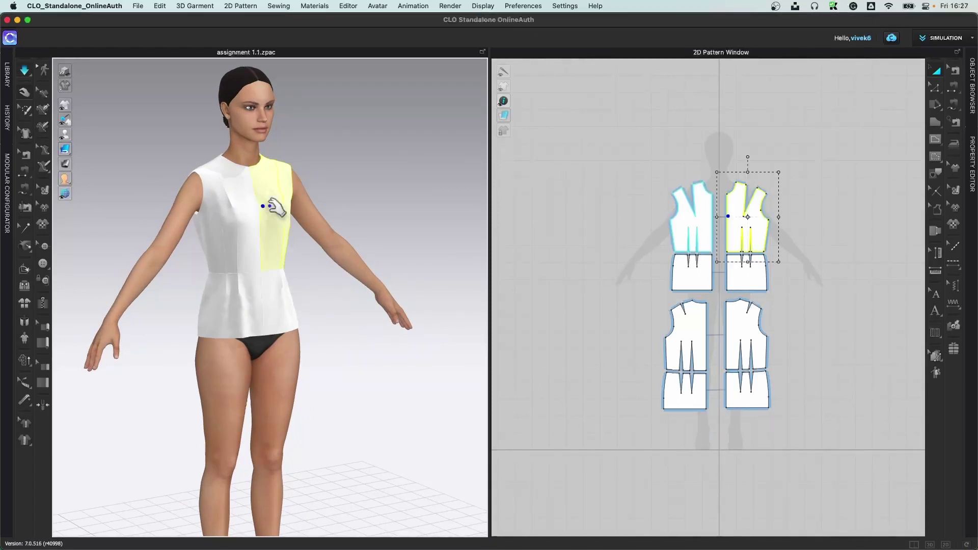
left_click(383, 333)
right_click_drag(383, 334, 312, 339)
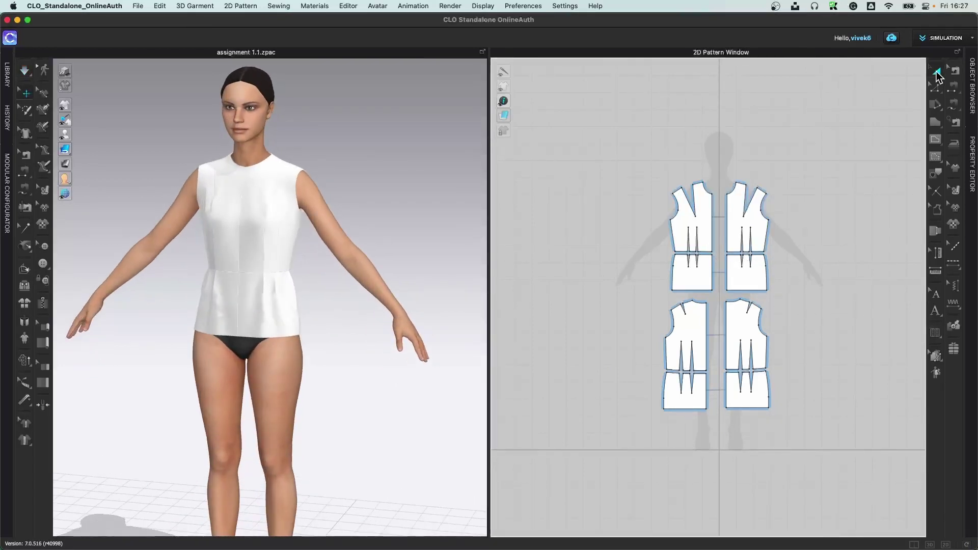
Step: Move all the 2D pattern pieces up by about 2.76 and spread the bodice and lower back pieces apart
left_click_drag(629, 152, 859, 479)
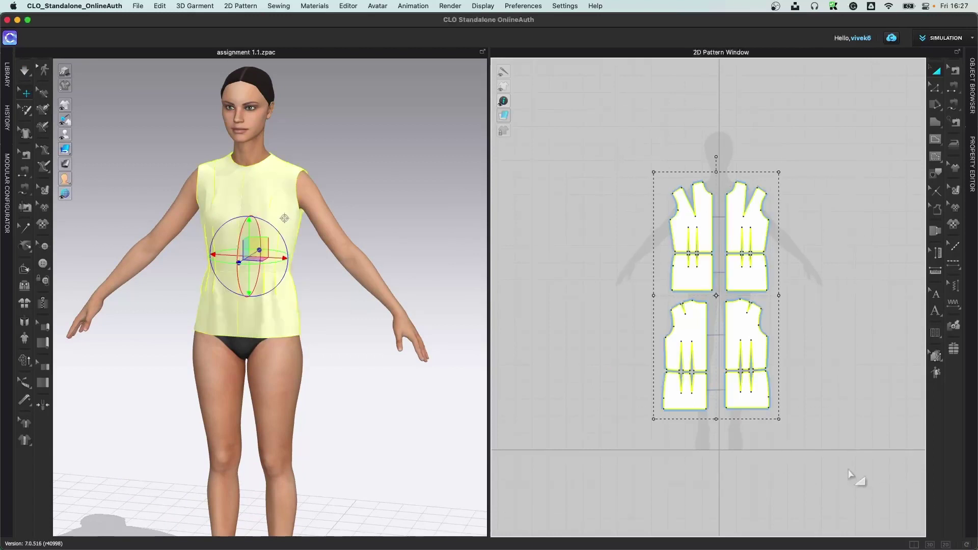
mouse_move(759, 270)
left_mouse_down()
mouse_move(817, 327)
mouse_move(762, 259)
left_mouse_up()
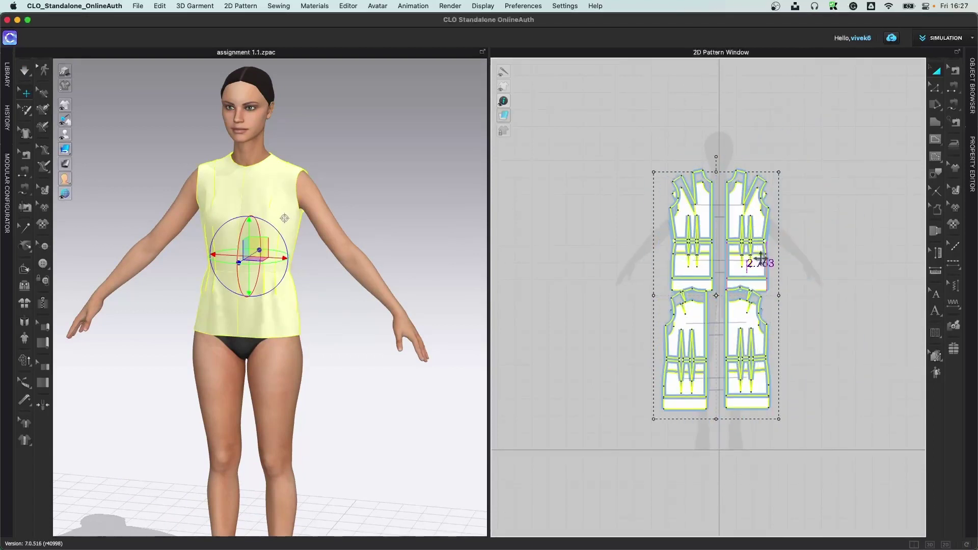
left_click_drag(698, 204, 620, 246)
left_click_drag(749, 213, 833, 261)
left_click_drag(687, 331, 589, 352)
left_click_drag(742, 345, 869, 349)
left_click_drag(697, 383, 663, 427)
left_click_drag(753, 375, 779, 410)
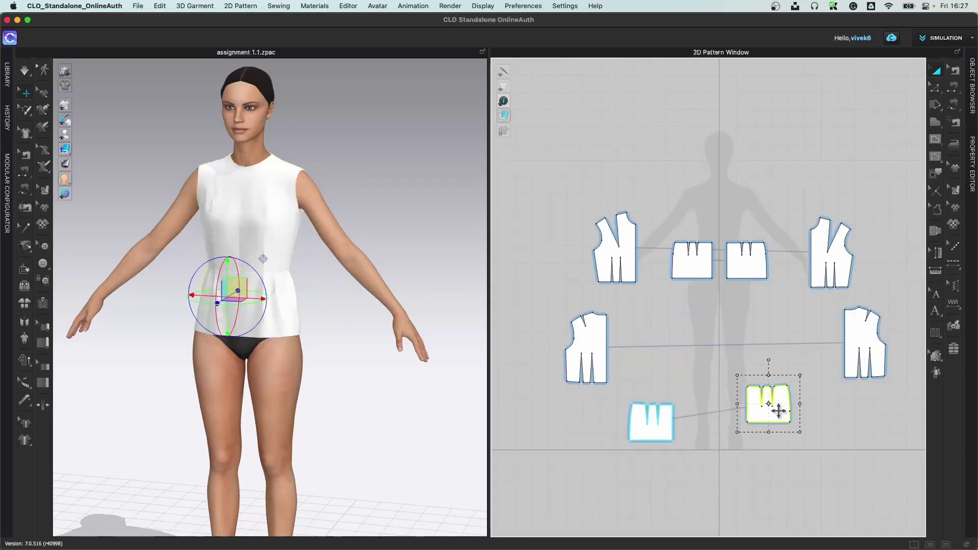
Step: Undo the moves that spread the individual pattern pieces apart in 2D
key("super+z")
key("super+z")
key("super+z")
key("super+z")
key("super+z")
key("super+z")
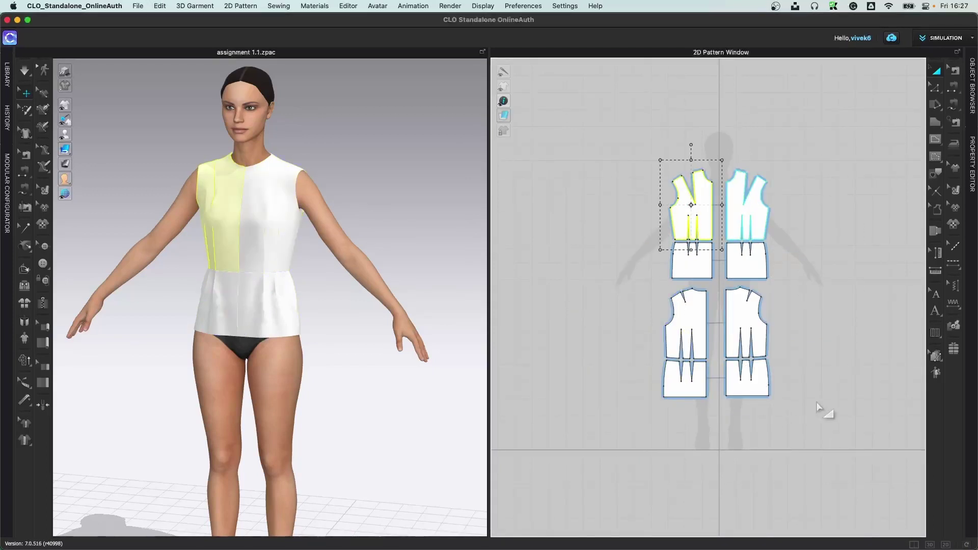
key("super+z")
key("super+z")
key("super+z")
key("super+z")
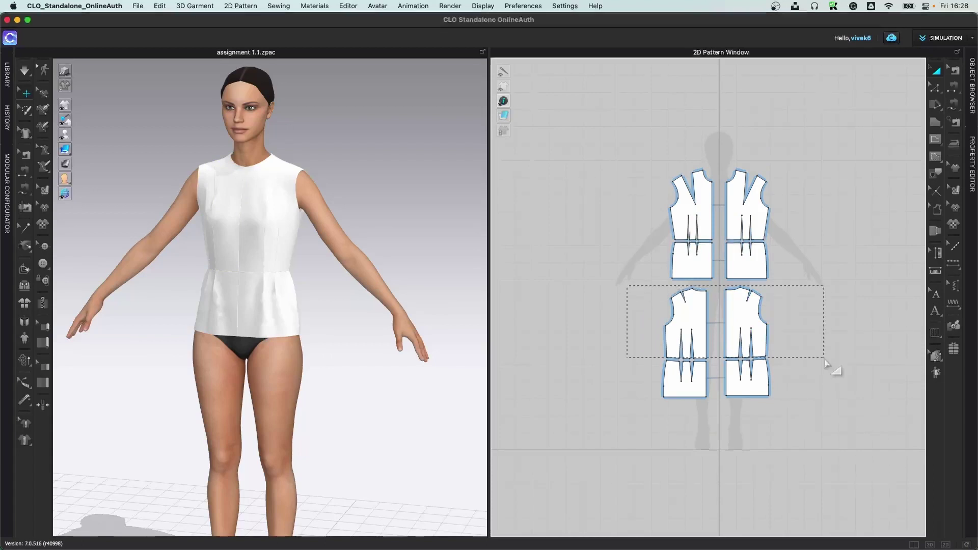
Step: Move the four back pattern pieces together to the right of the front pieces in 2D
left_click_drag(824, 334, 826, 336)
left_click_drag(747, 321, 866, 199)
scroll(768, 309, "up", 2)
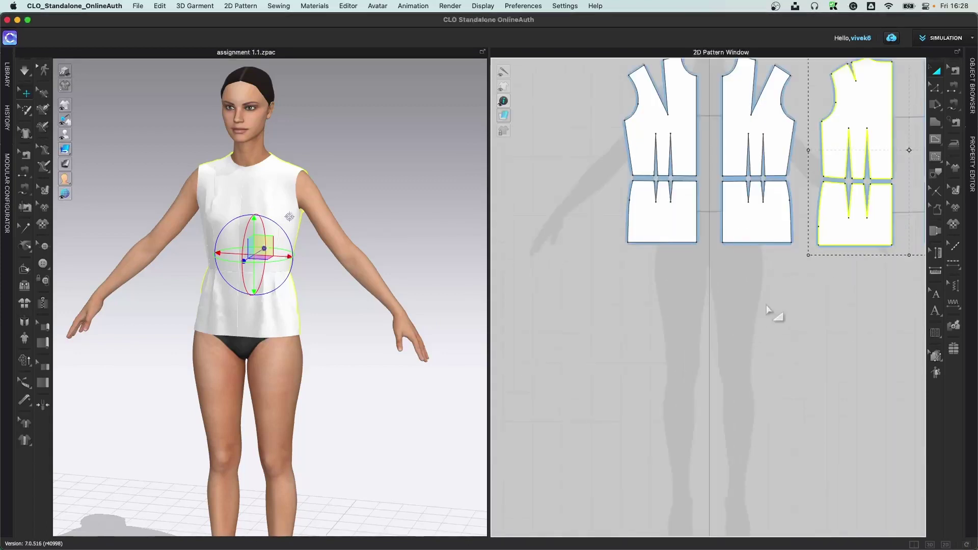
scroll(769, 311, "down", 3)
Step: Shift the whole row of pattern pieces to centre it over the 2D avatar silhouette, then deselect it
left_click_drag(541, 245, 820, 360)
left_click_drag(814, 321, 746, 337)
scroll(706, 363, "up", 2)
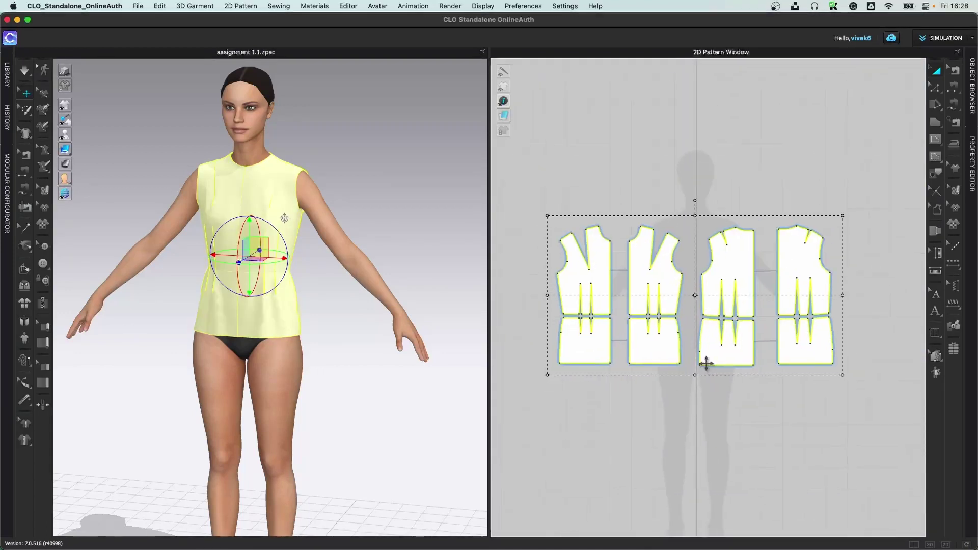
scroll(707, 363, "up", 1)
left_click(737, 484)
scroll(768, 437, "up", 2)
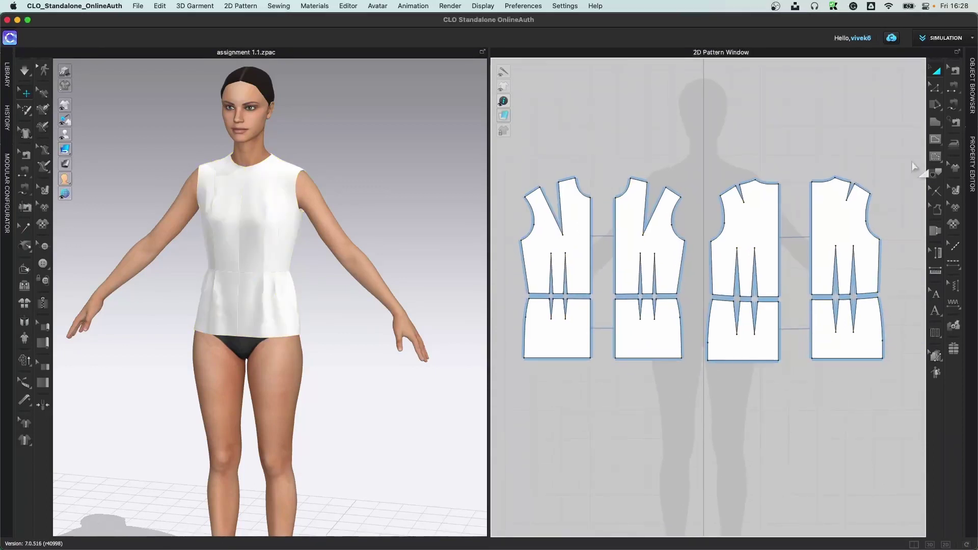
Step: Activate the Edit Pattern tool and select the centre-front edge of the leftmost lower front piece
left_click(933, 89)
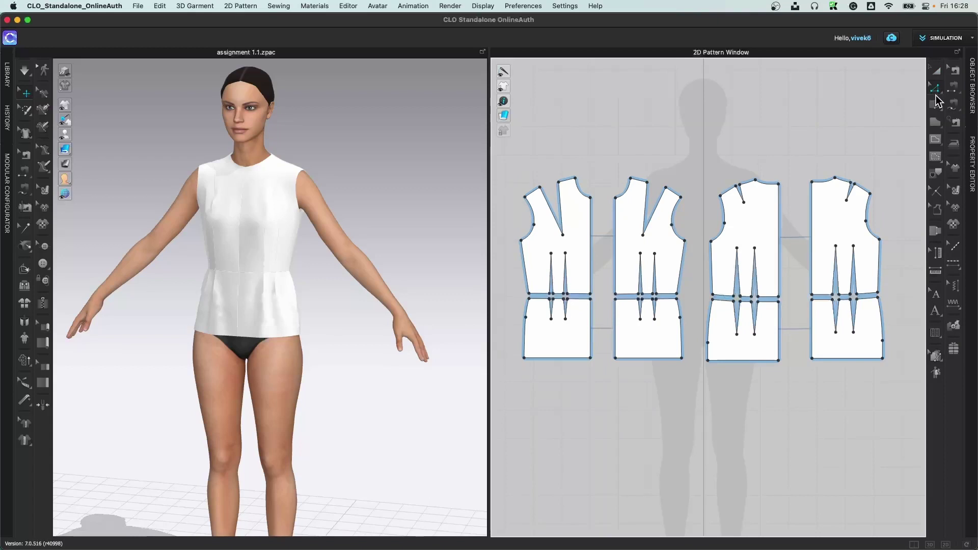
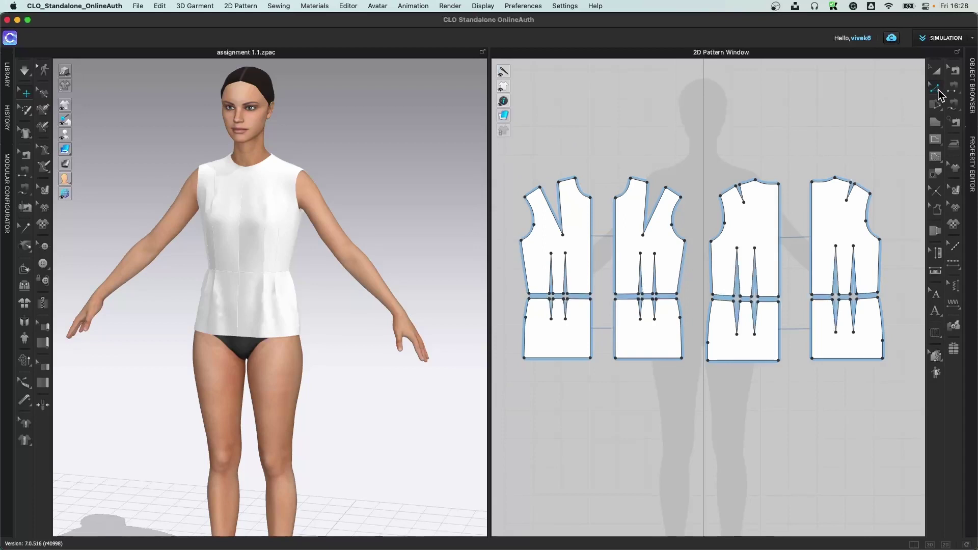
left_click(940, 90)
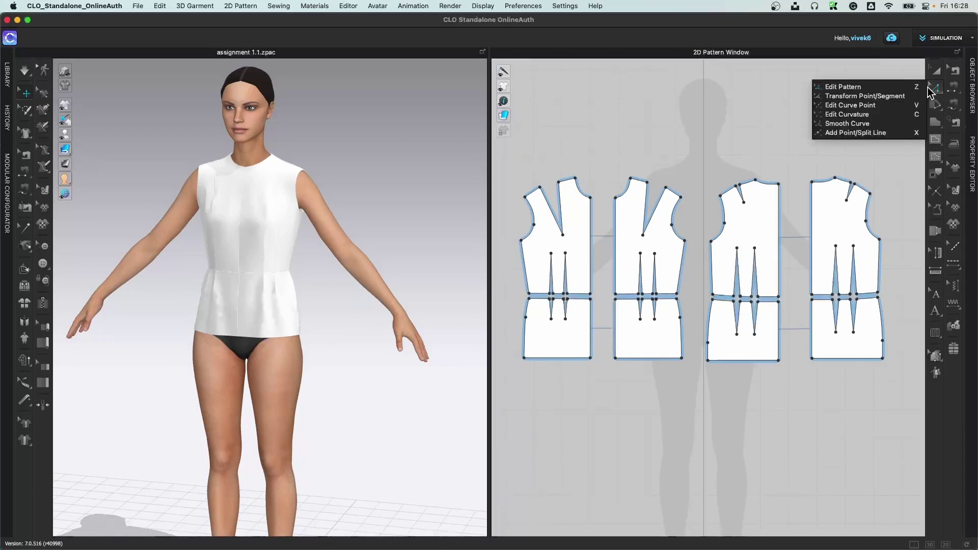
left_click(872, 88)
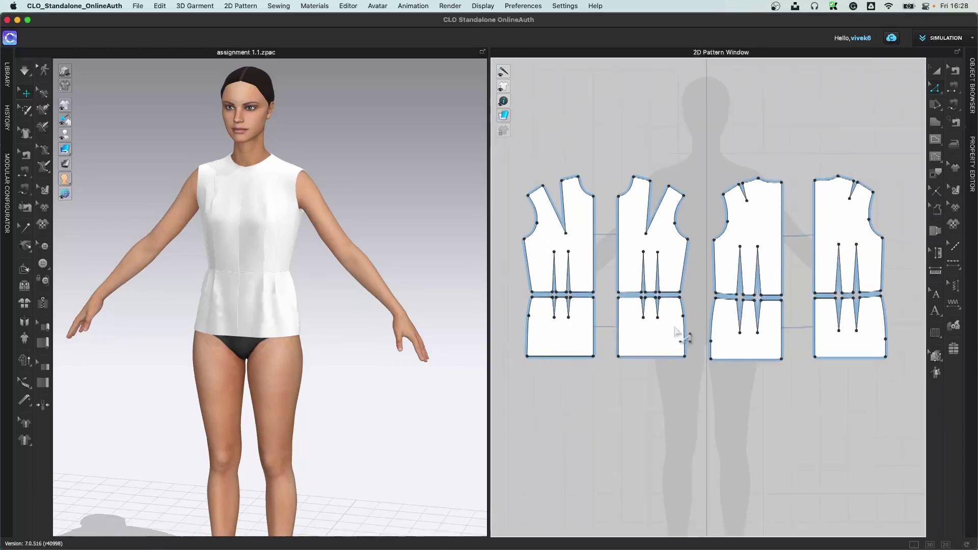
right_click_drag(679, 339, 705, 280)
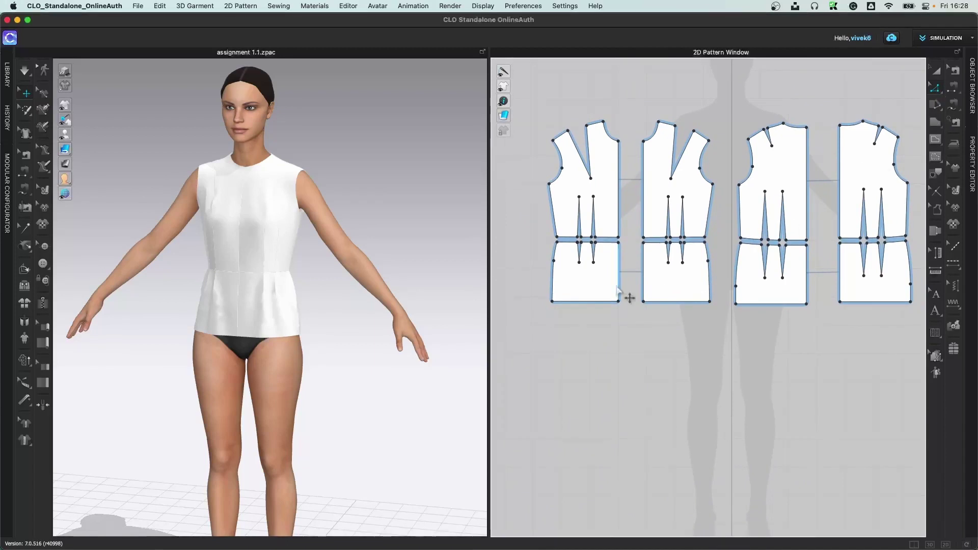
scroll(558, 312, "up", 4)
left_click(550, 292)
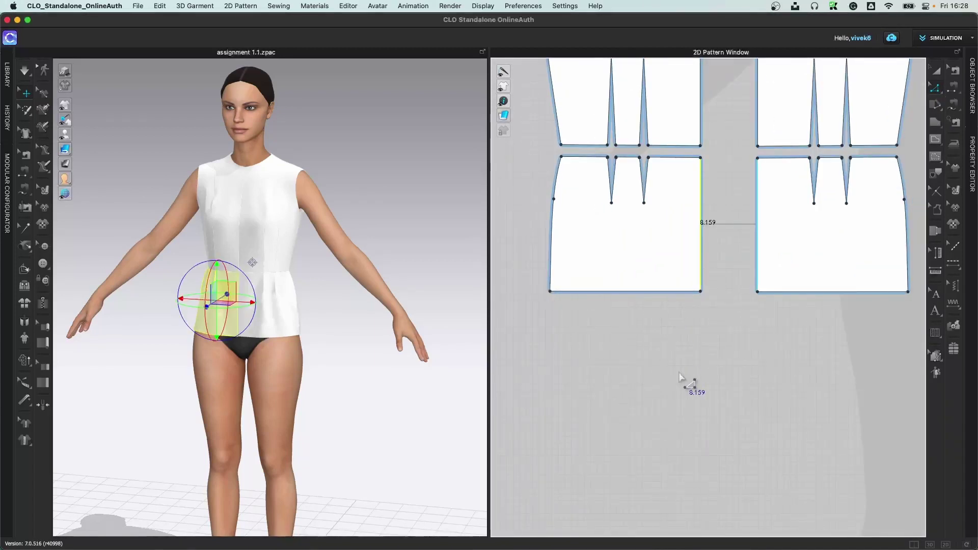
Step: Lengthen the lower front pieces by moving their hem down 5.344, and lower the back hems to match
scroll(681, 377, "down", 5)
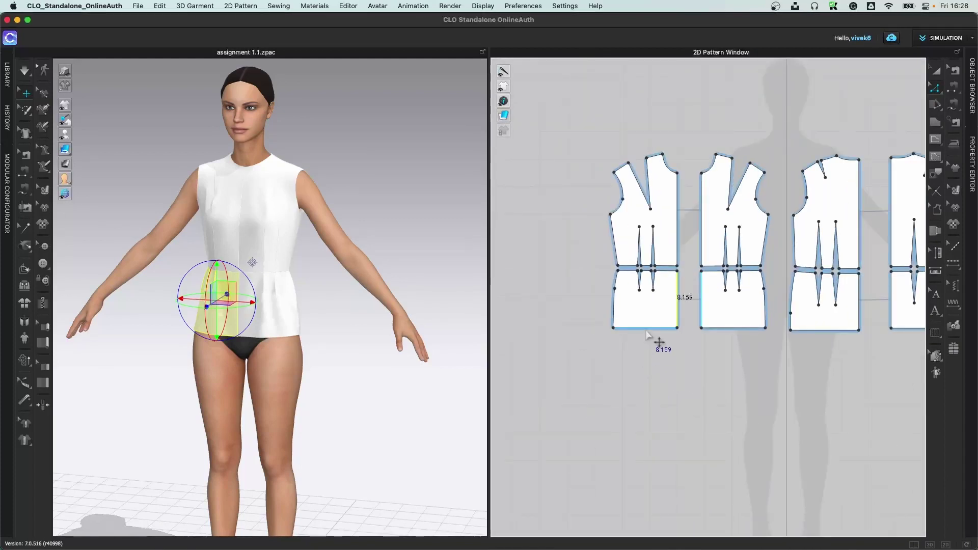
left_click_drag(647, 333, 648, 370)
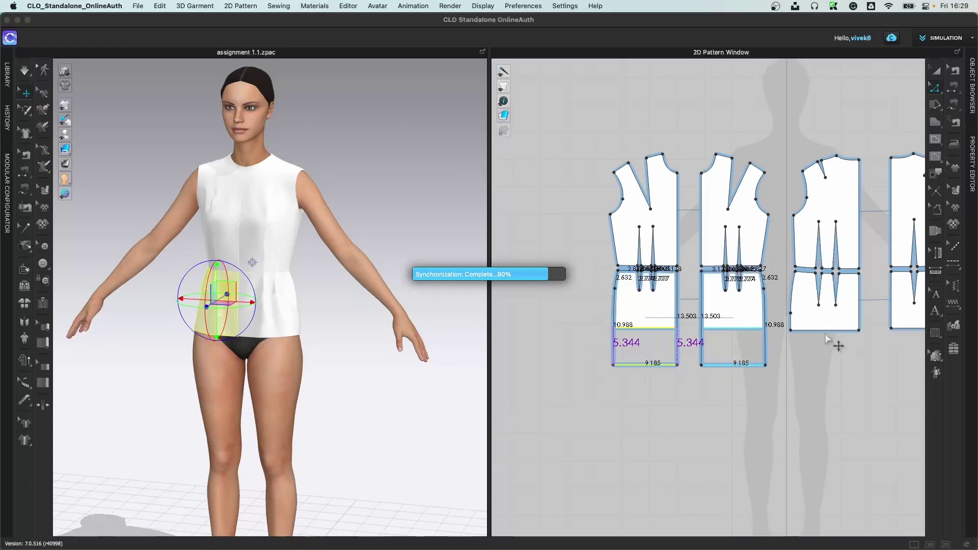
left_click_drag(826, 330, 825, 365)
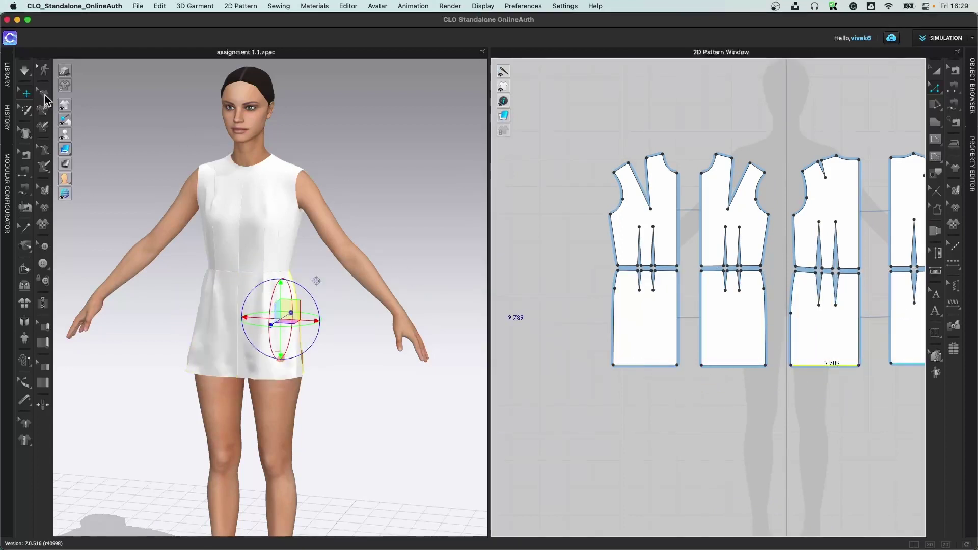
Step: Simulate the lengthened garment, check its drape from the side and front, and end the simulation
right_click_drag(370, 375, 251, 327)
left_click(251, 328)
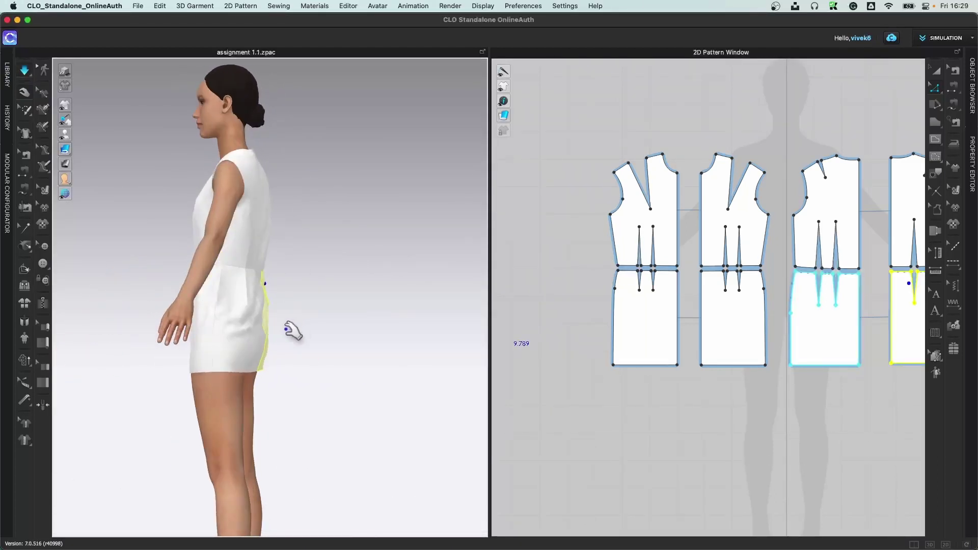
right_click_drag(240, 381, 258, 350)
left_click(227, 384)
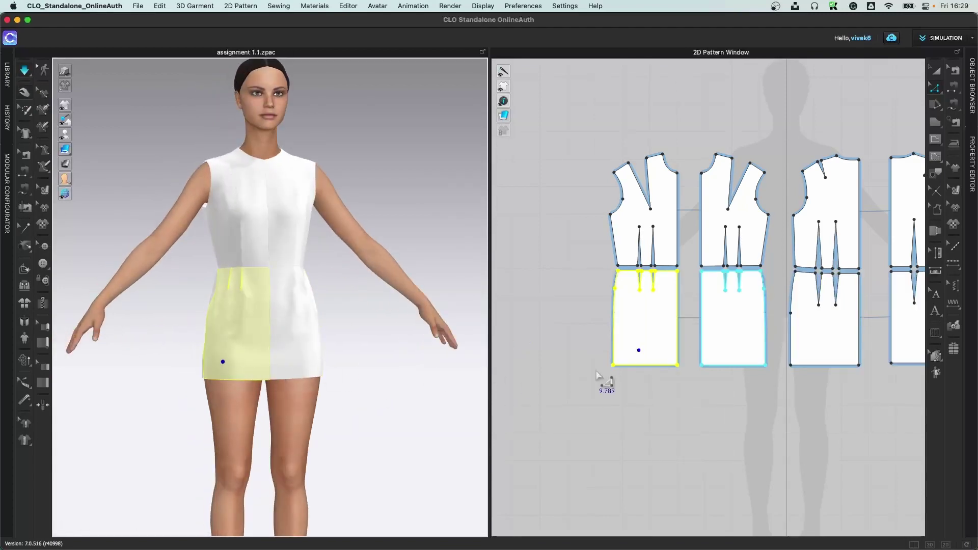
left_click(620, 400)
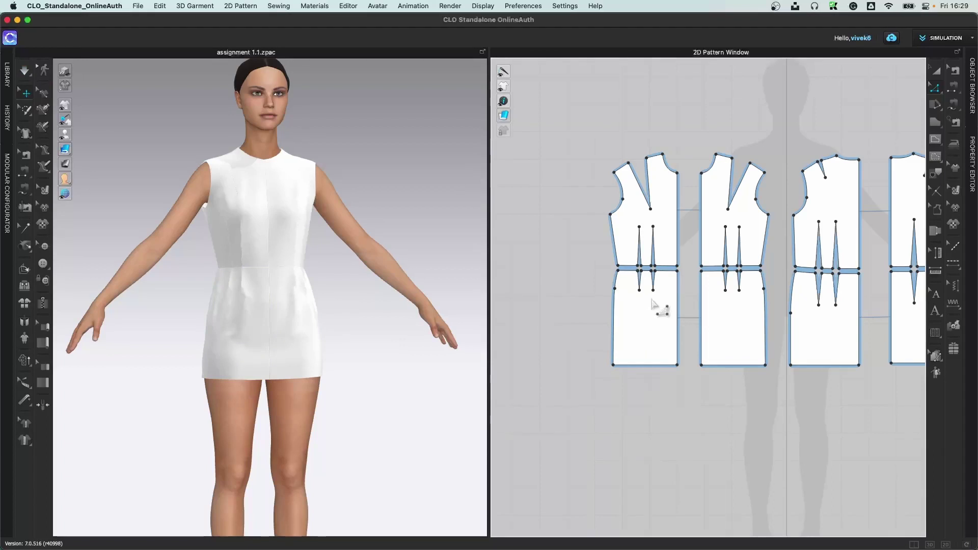
Step: Lower the centre-front neck point of the front bodice pieces to make the neckline much deeper
scroll(297, 194, "up", 5)
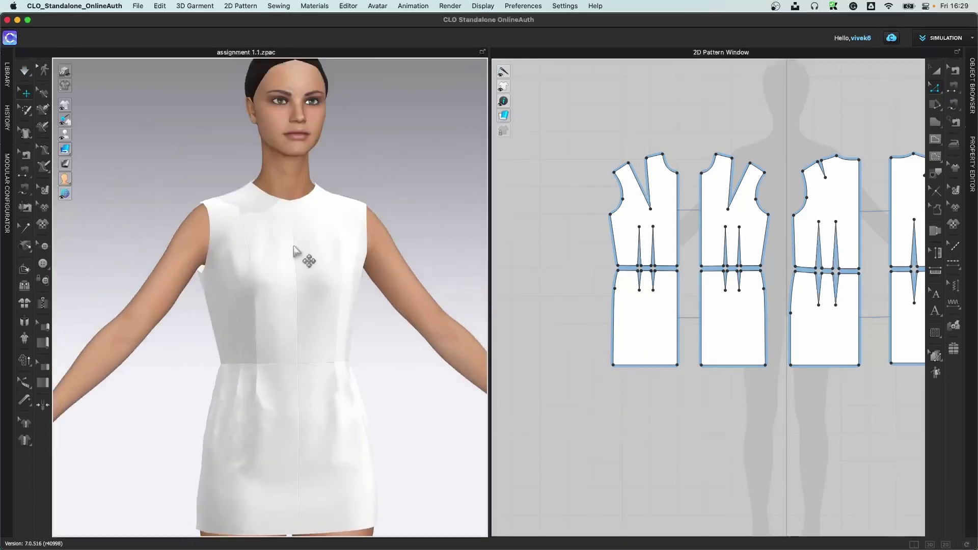
scroll(680, 193, "up", 3)
scroll(679, 190, "up", 3)
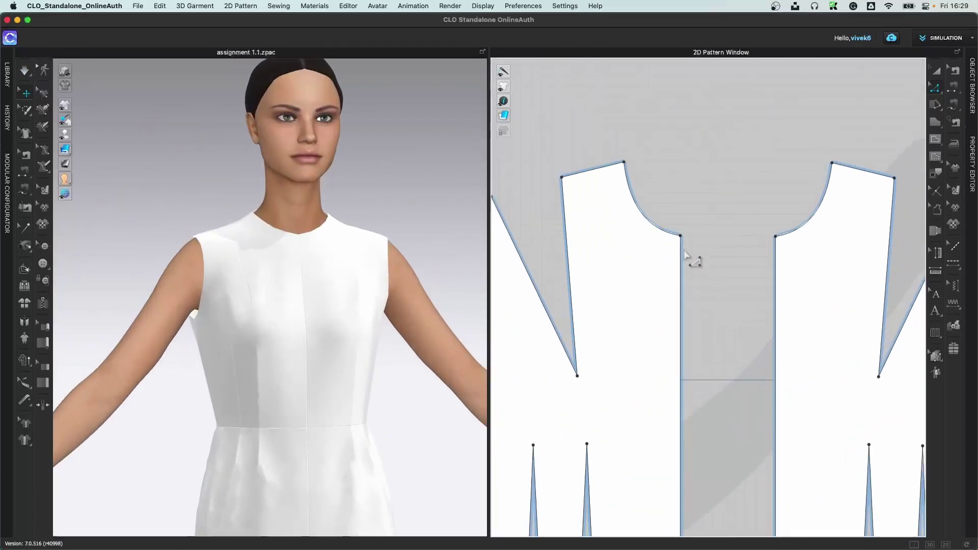
left_click_drag(681, 237, 677, 362)
Step: Adjust both curve handles of the front neckline to shape it into a deep, rounded scoop
scroll(655, 373, "up", 3)
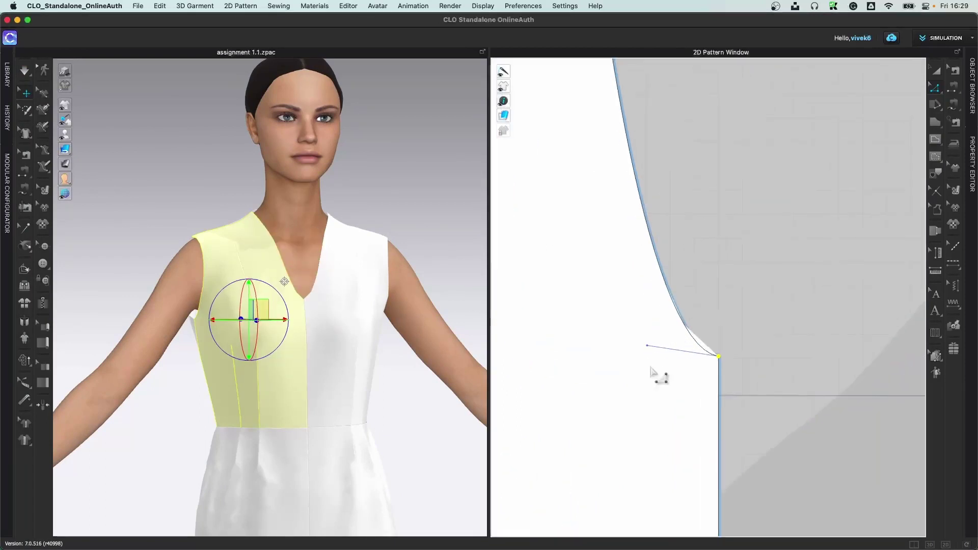
scroll(662, 358, "down", 2)
left_click_drag(659, 359, 581, 359)
left_click_drag(636, 177, 612, 199)
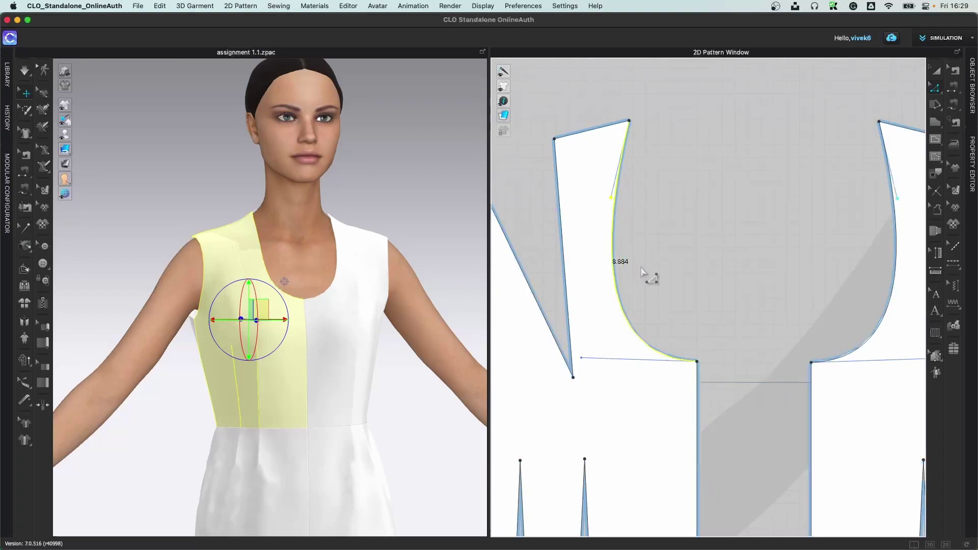
Step: Simulate the garment, clear the selection, and check the drape of the scooped neckline from several angles
key("q")
left_click(349, 220)
left_click(225, 236)
key("space")
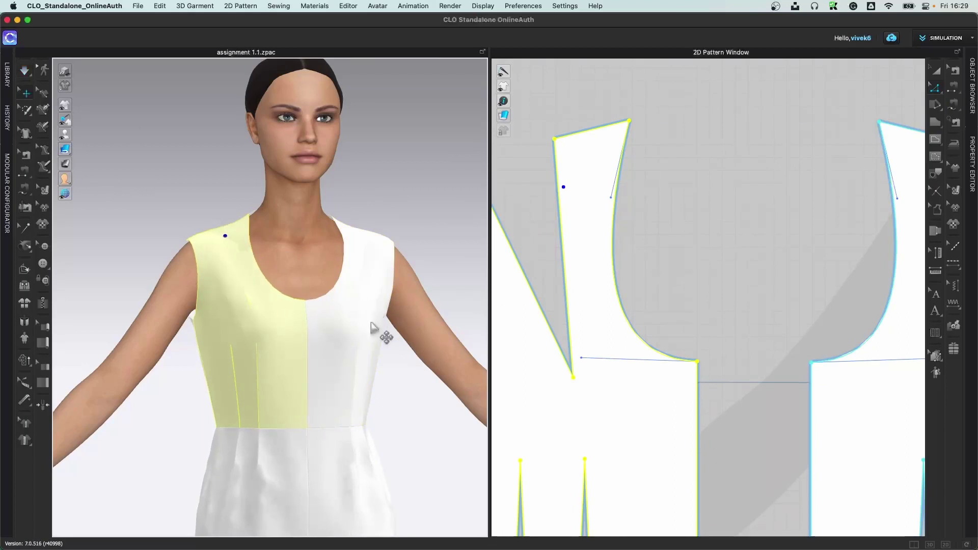
scroll(349, 342, "down", 5)
left_click(377, 255)
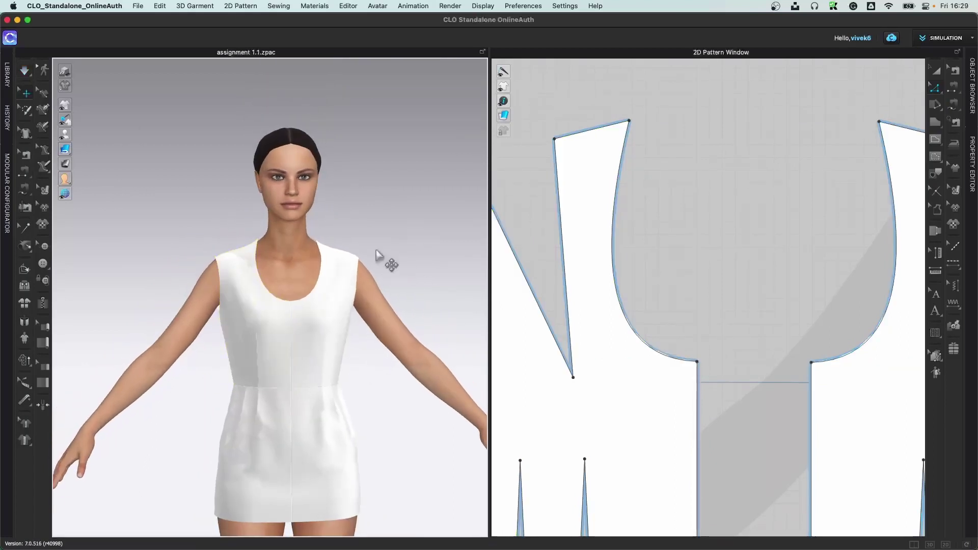
left_click(334, 261)
left_click(326, 285)
right_click_drag(317, 305, 312, 315)
scroll(341, 361, "down", 5)
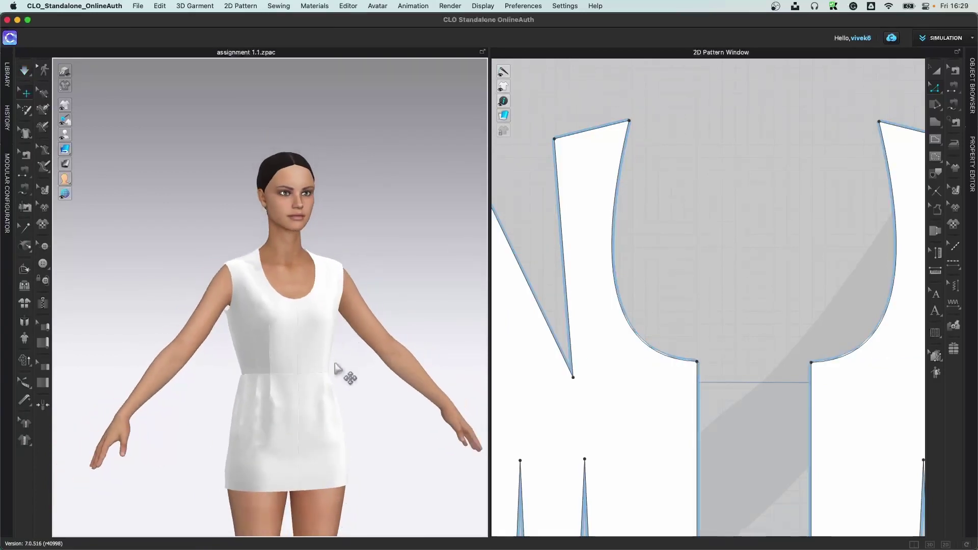
Step: With the Fullness (Point) tool, draw a waist-to-hem slash line near the side seam of the leftmost lower front piece
scroll(727, 372, "down", 8)
scroll(726, 385, "down", 3)
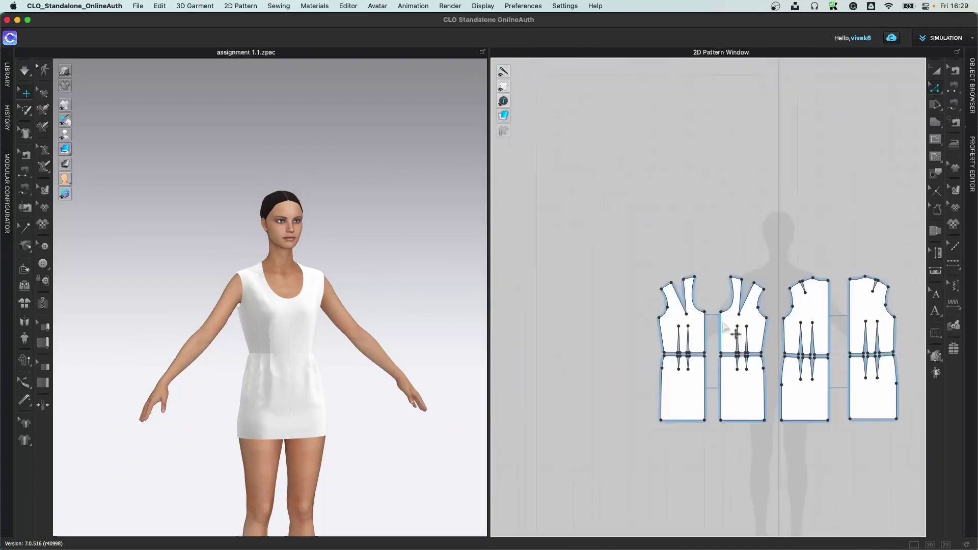
right_click_drag(726, 386, 685, 261)
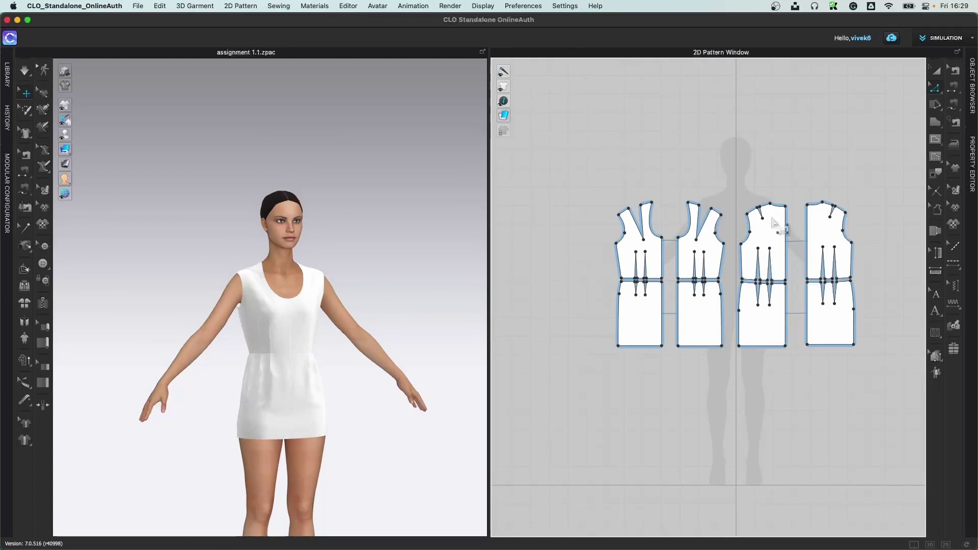
left_click(937, 104)
scroll(685, 334, "up", 3)
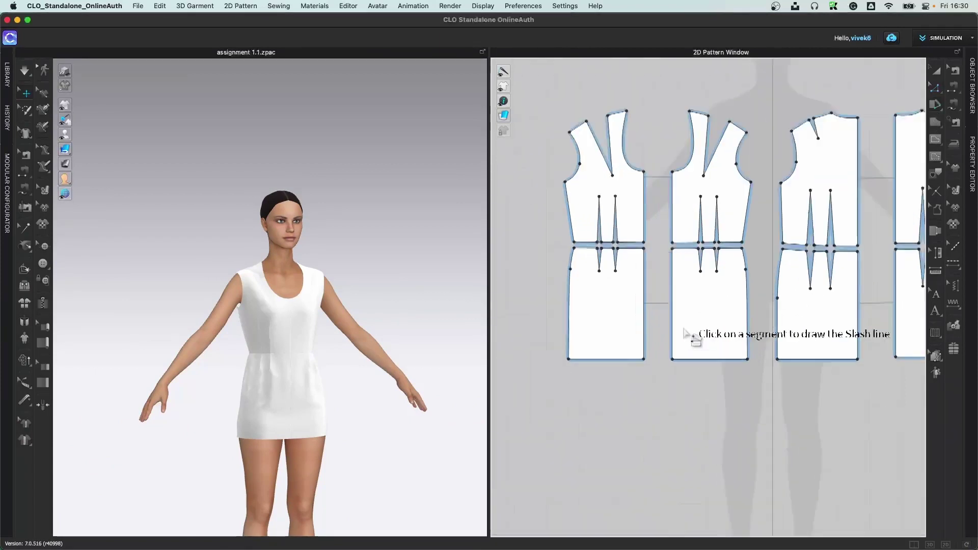
scroll(685, 333, "up", 3)
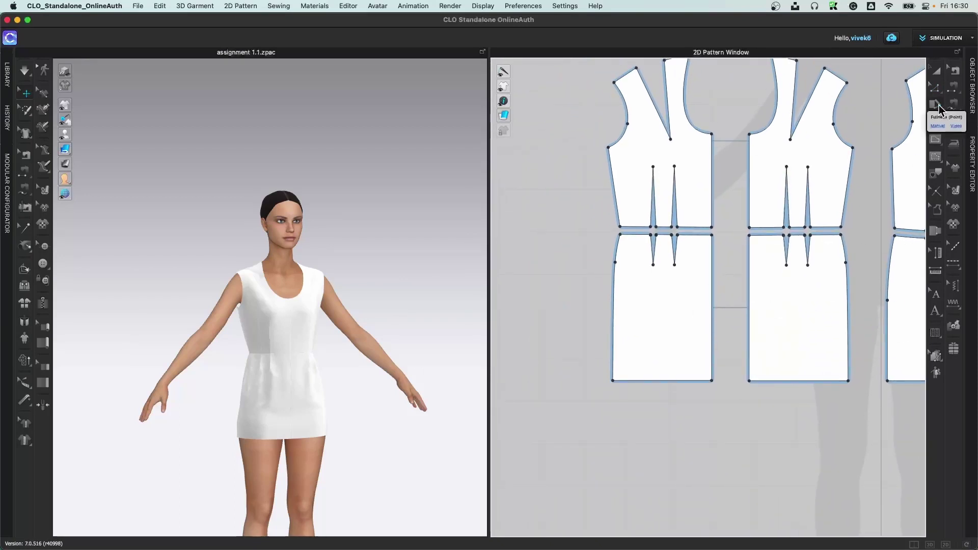
left_click(940, 105)
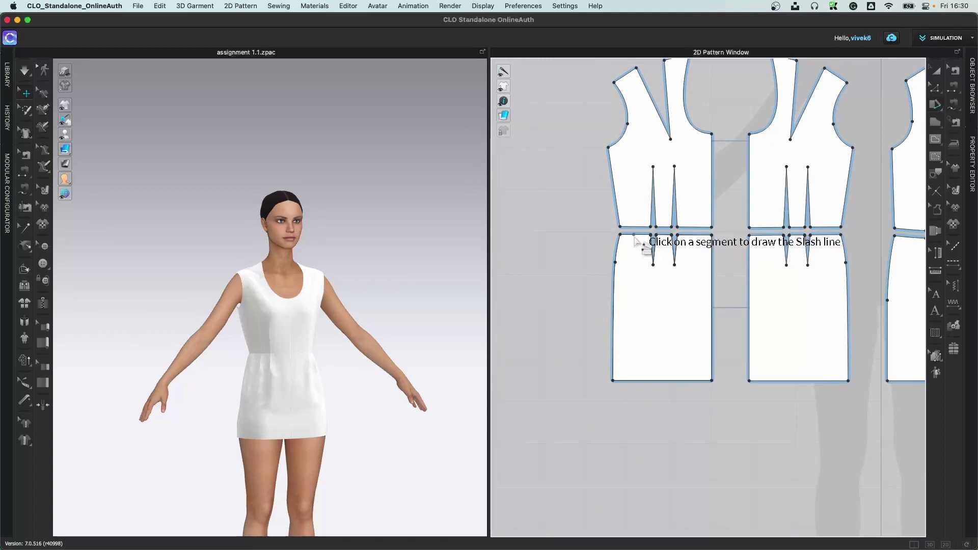
left_click(634, 235)
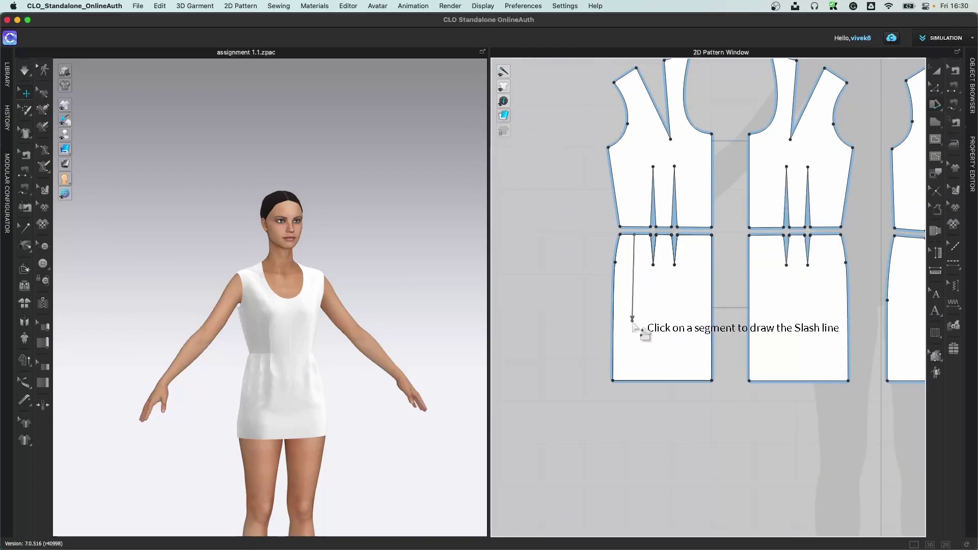
left_click(634, 382)
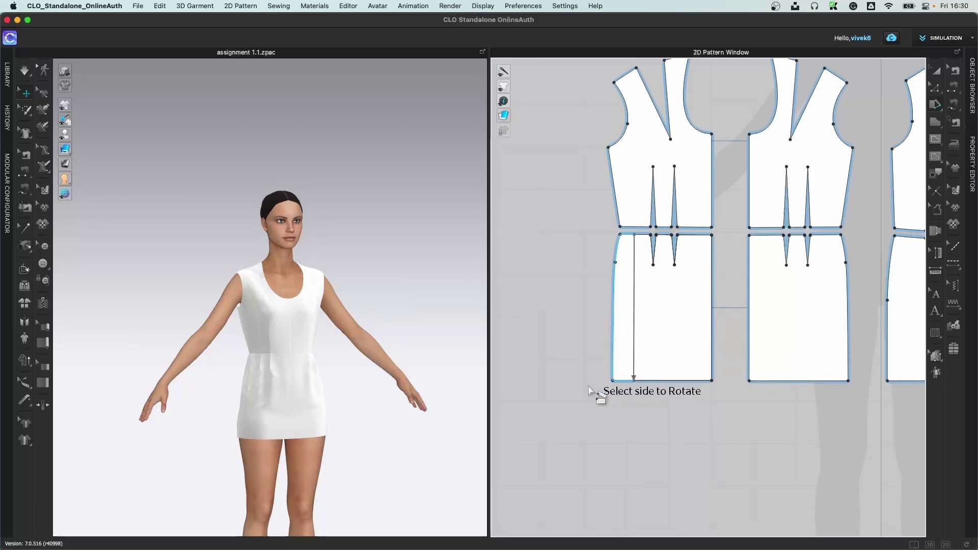
Step: Choose the side-seam section as the rotating side and spread it outward to flare the lower front hems
scroll(618, 335, "down", 4)
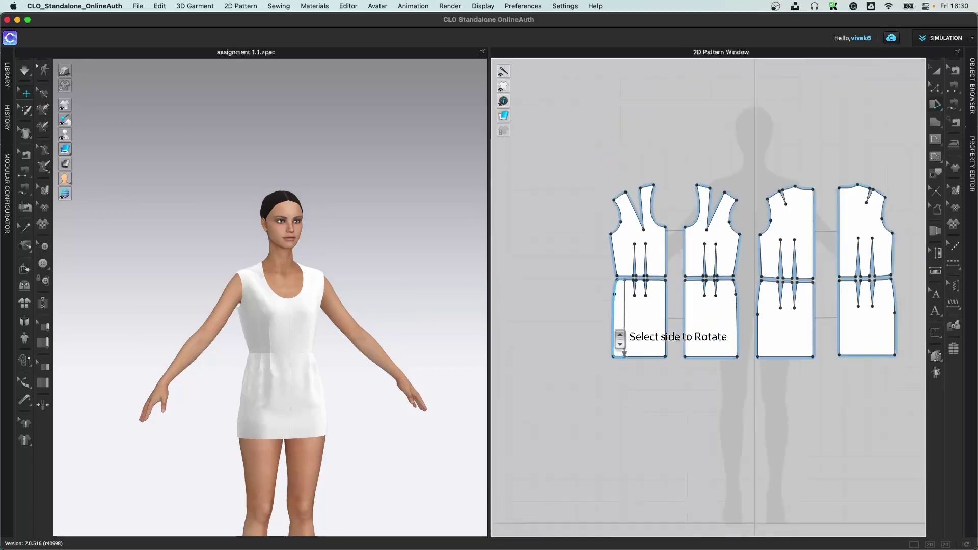
scroll(618, 334, "up", 4)
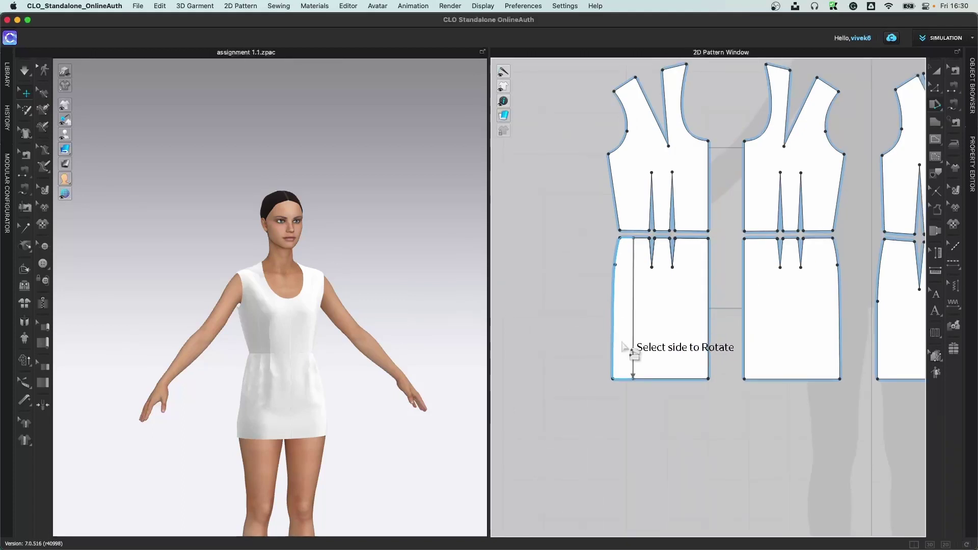
left_click(620, 342)
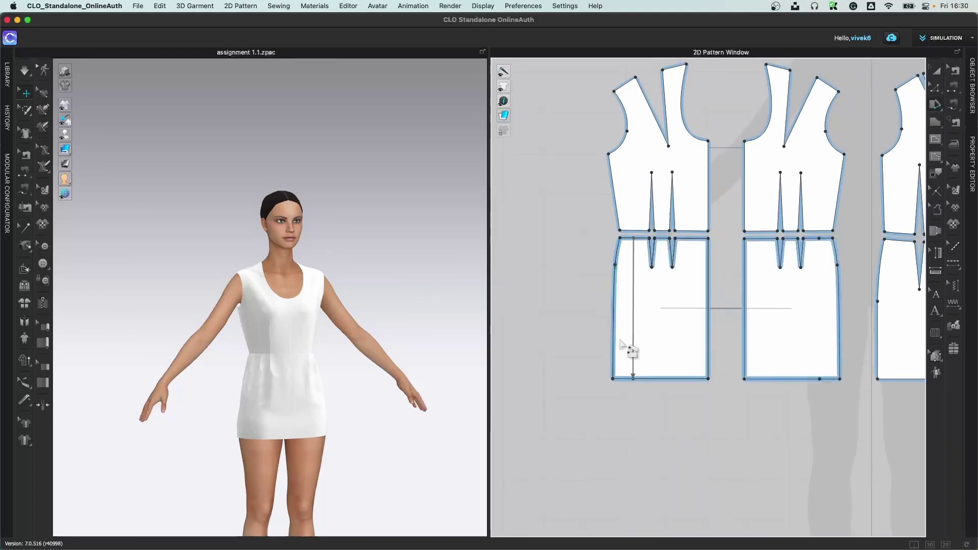
left_click(607, 341)
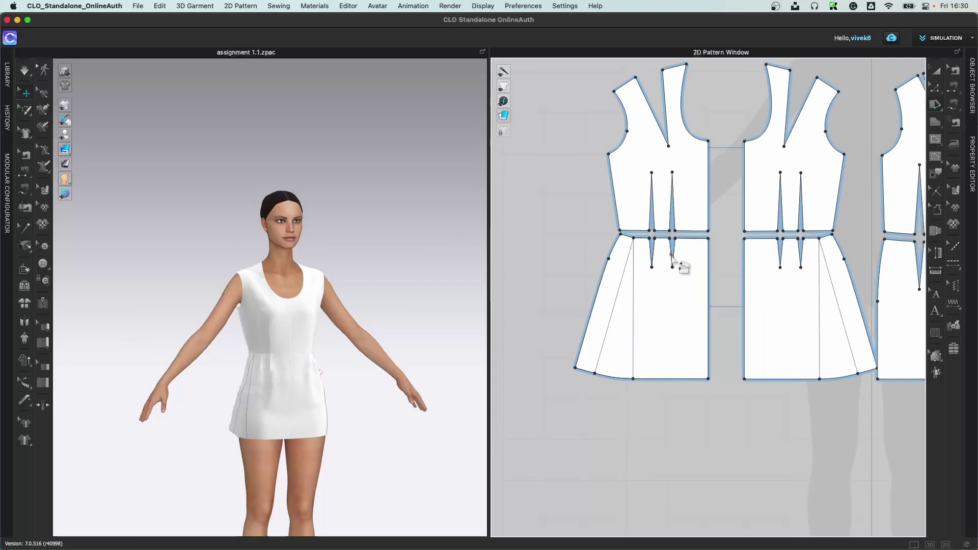
Step: Add a second waist-to-hem slash between the two darts of the lower front piece and spread it toward the side seam
left_click(661, 240)
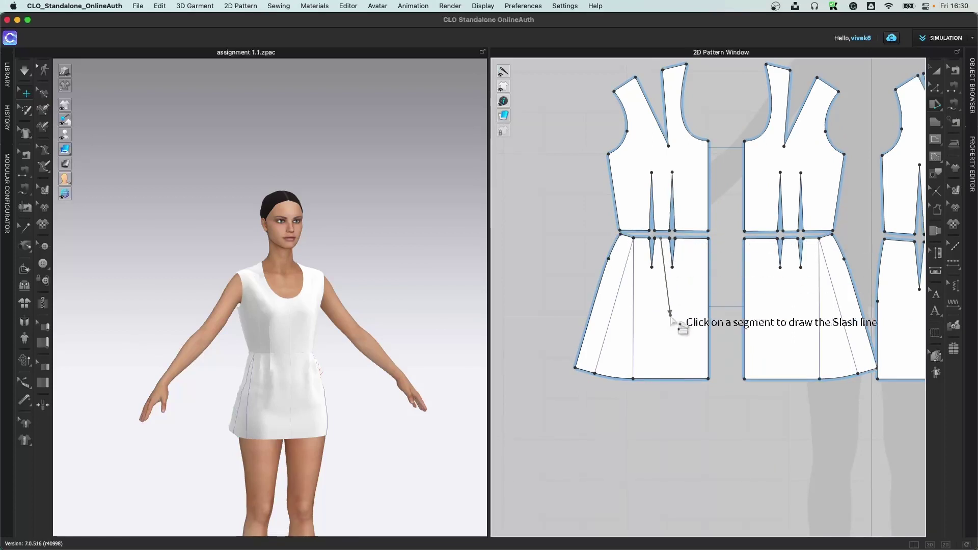
left_click(662, 380)
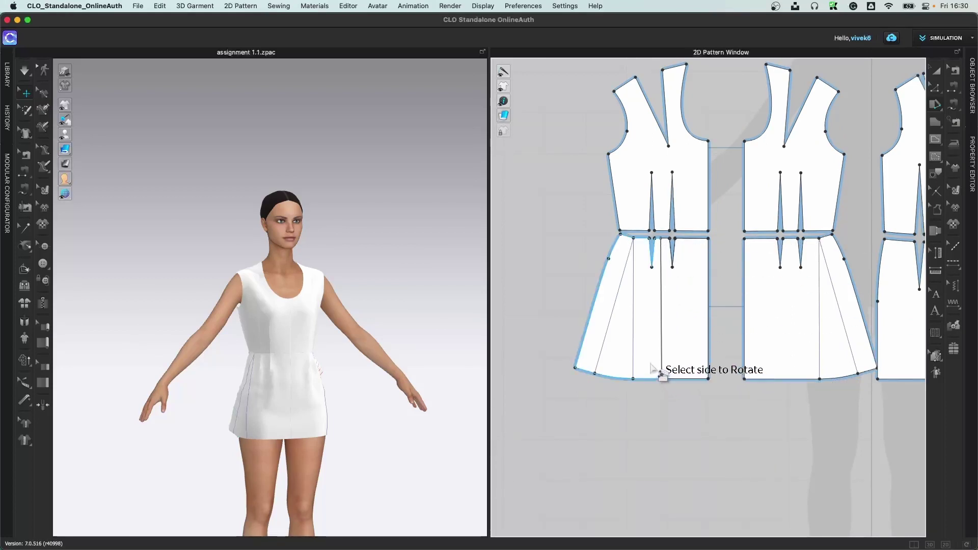
left_click(656, 375)
left_click(632, 365)
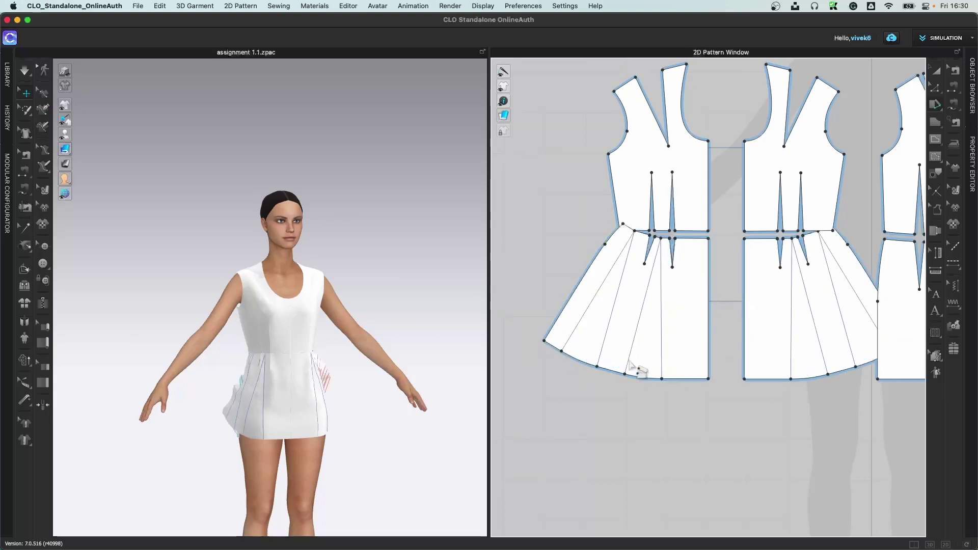
Step: Try a third slash and freehand spread between the inner dart and the centre front of the lower front piece
left_click(693, 239)
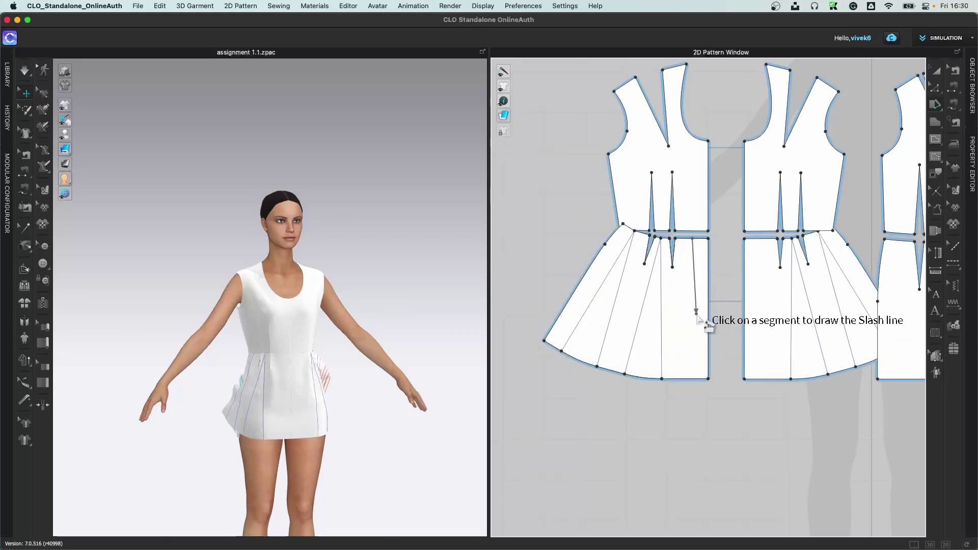
left_click(694, 380)
left_click(685, 367)
left_click(673, 367)
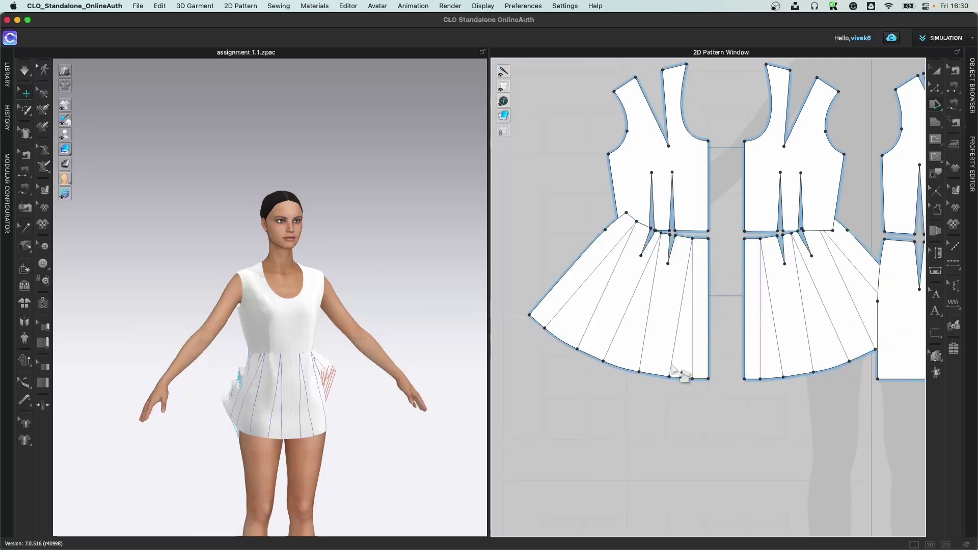
left_click(688, 335)
Step: Slash the lower front piece from waist to hem near the centre front and spread it by a distance of 4 in
left_click(692, 239)
left_click(692, 379)
left_click(675, 365)
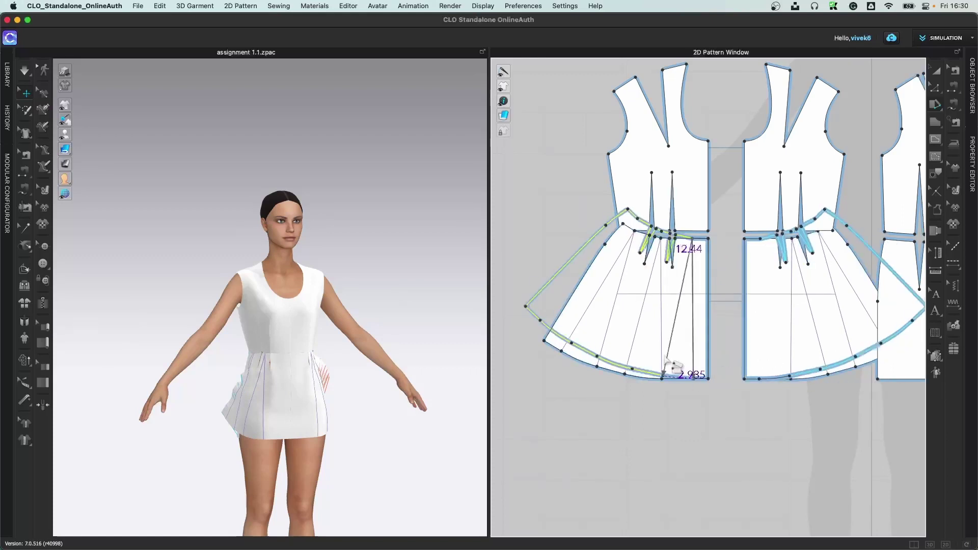
right_click(660, 358)
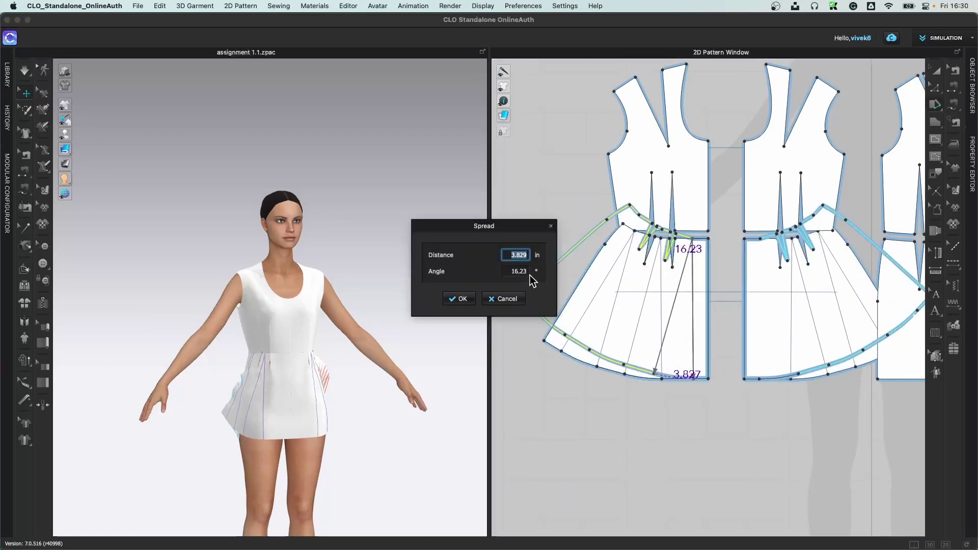
type("4")
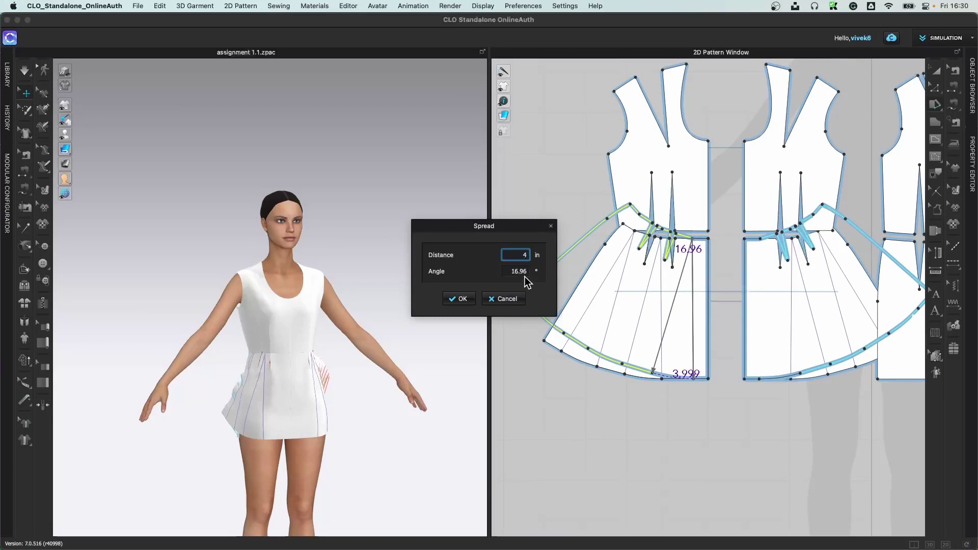
left_click(458, 299)
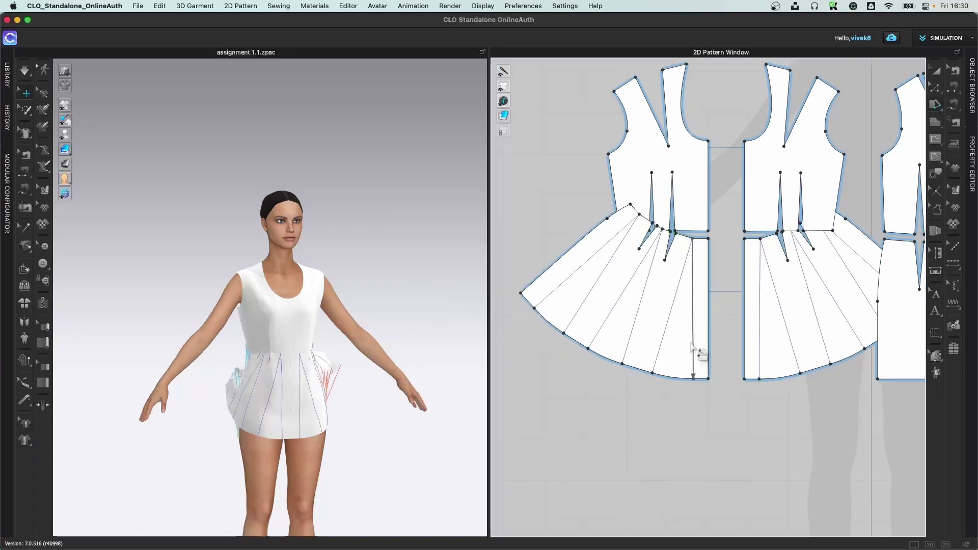
Step: Slash the left lower back piece from waist to hem near its side seam and spread that side outward
scroll(667, 398, "down", 5)
scroll(561, 375, "up", 8)
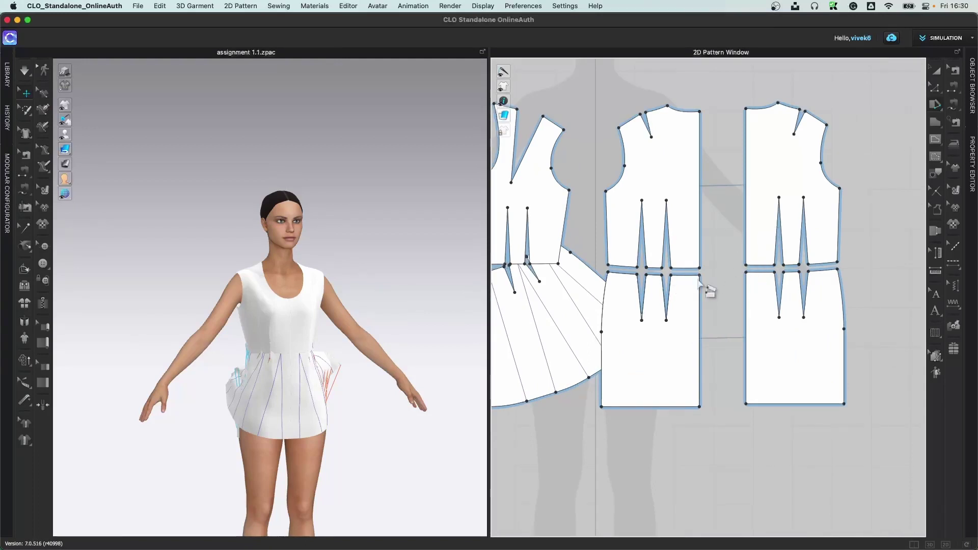
right_click_drag(705, 285, 680, 239)
scroll(689, 250, "down", 3)
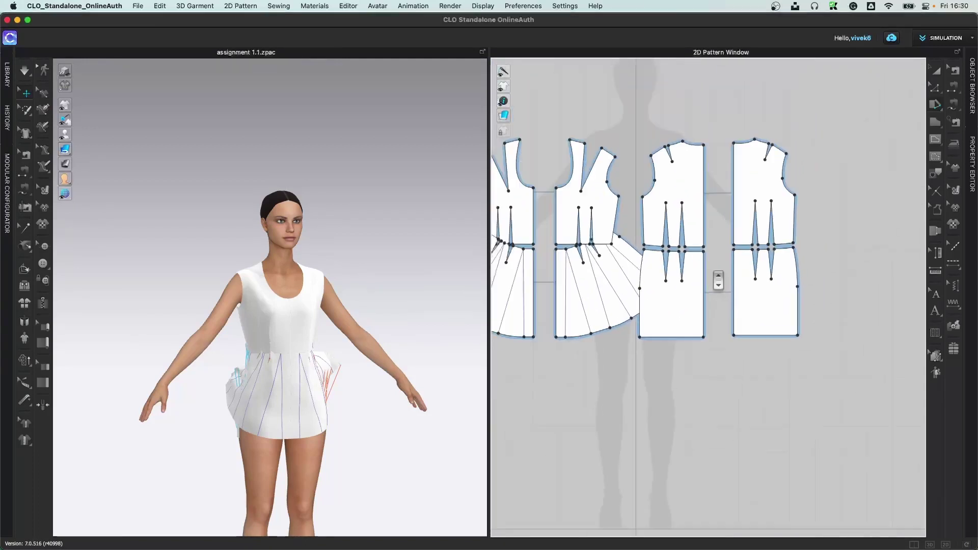
left_click(667, 264)
left_click(673, 351)
left_click(660, 326)
left_click(658, 344)
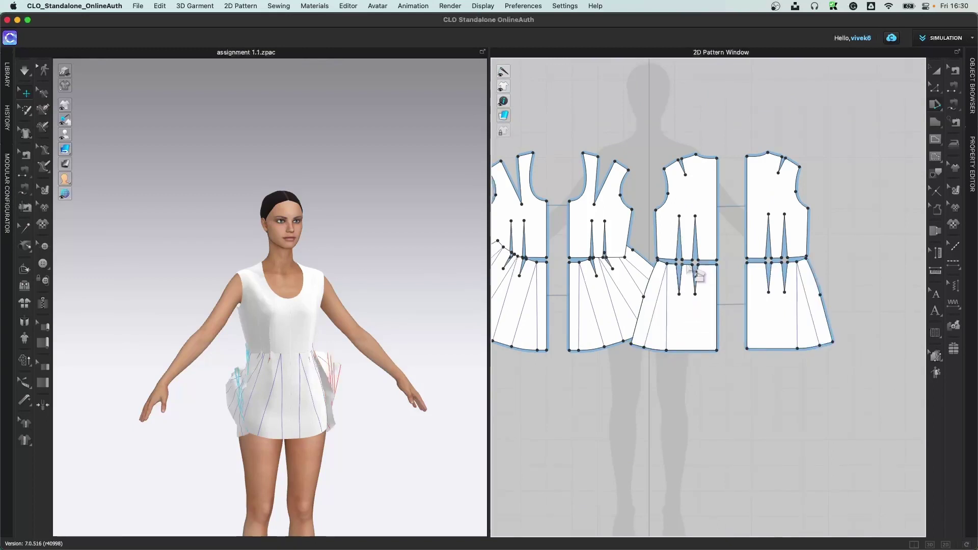
Step: Add a second slash between the two darts of the lower back piece and spread its hem outward by about 3.1 in
scroll(689, 270, "up", 3)
left_click(686, 264)
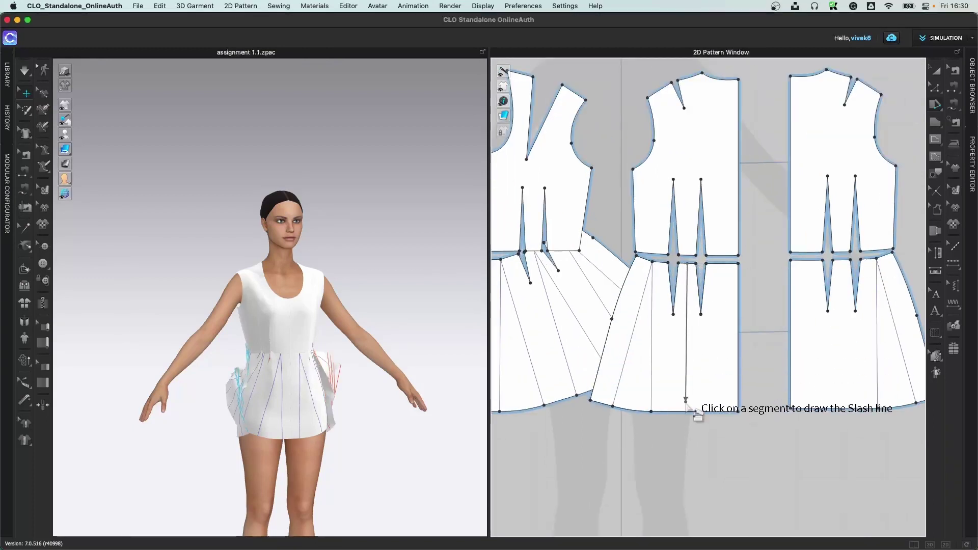
left_click(686, 410)
left_click(683, 408)
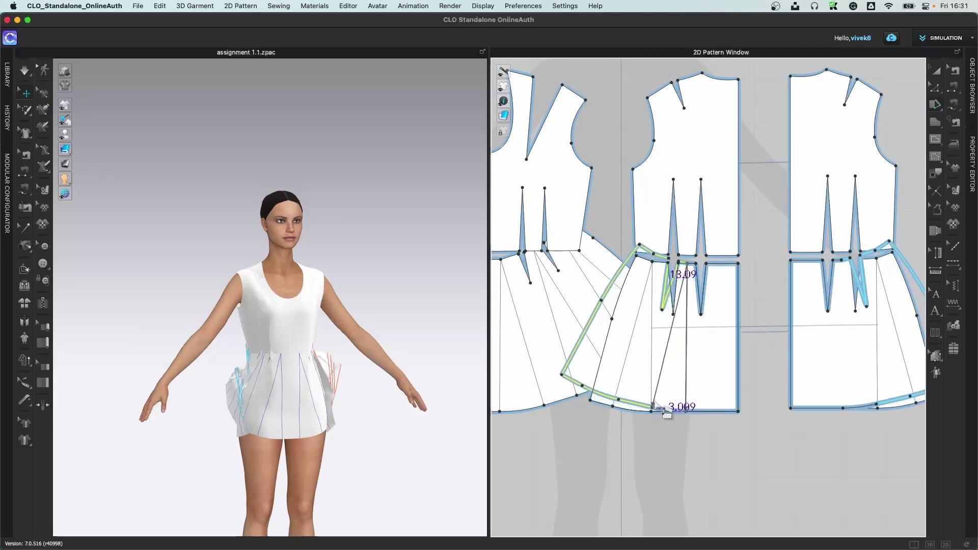
left_click(705, 315)
Step: Add a third slash near the centre back of the lower back piece and spread it toward the side seam
left_click(722, 264)
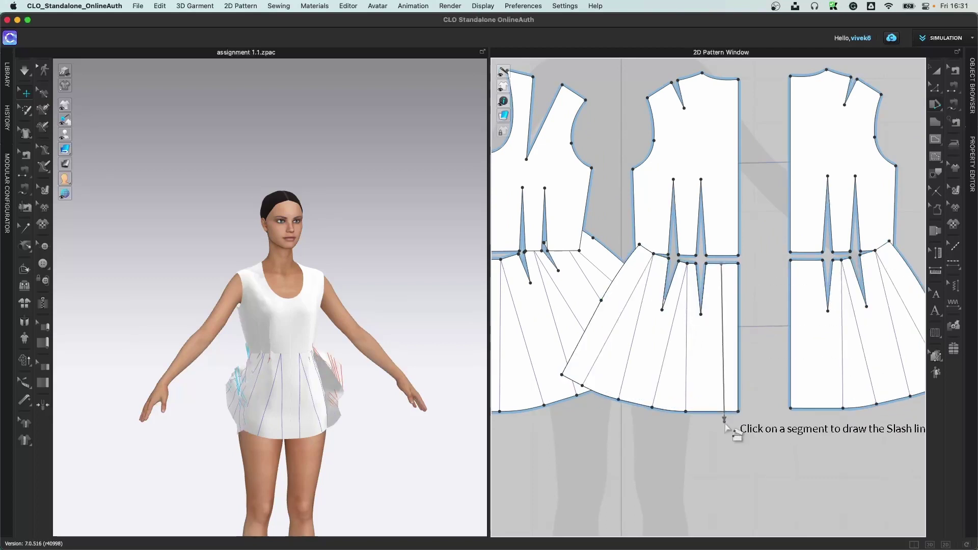
left_click(723, 411)
left_click(713, 412)
left_click(734, 433)
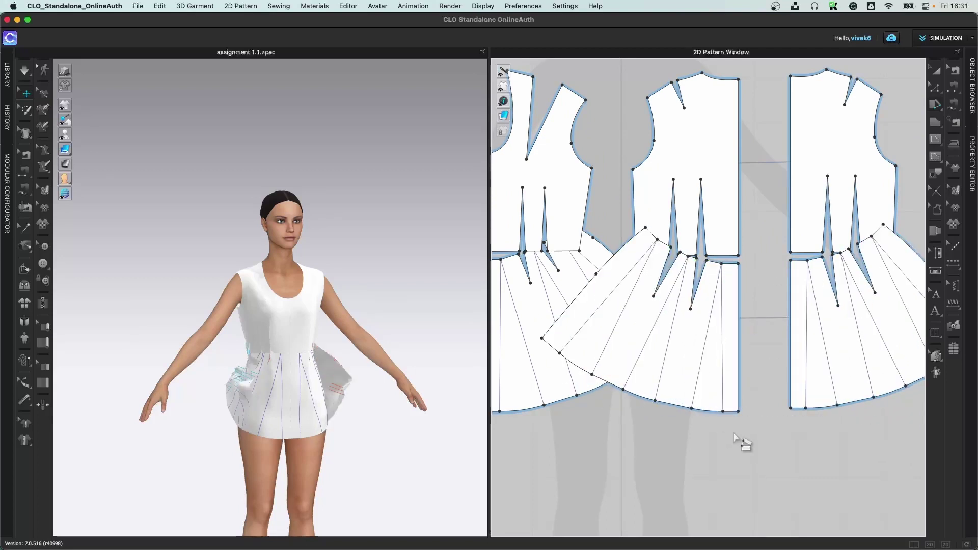
scroll(734, 433, "down", 5)
right_click_drag(176, 454, 228, 434)
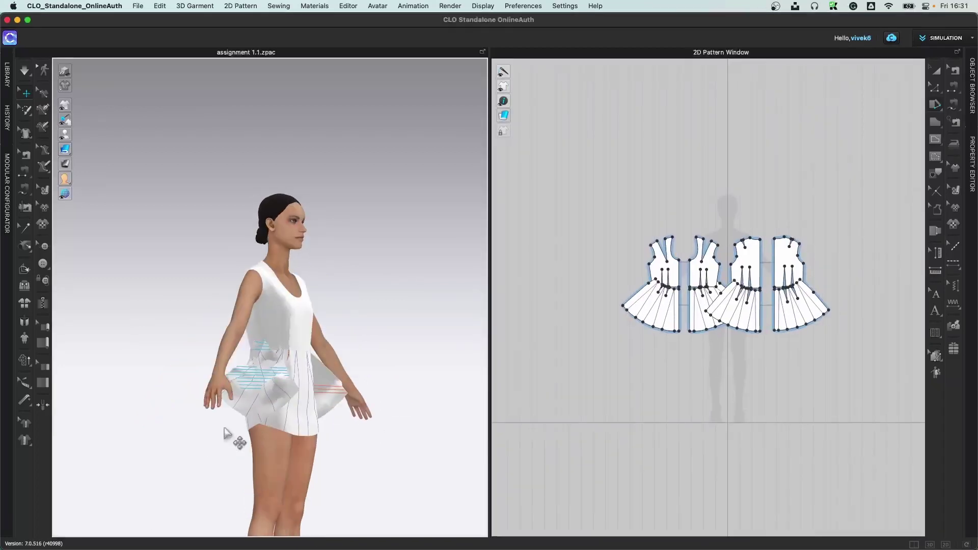
Step: Select the lower front and lower back skirt pieces in turn and examine how they overlap around the avatar
left_click(937, 71)
left_click(664, 310)
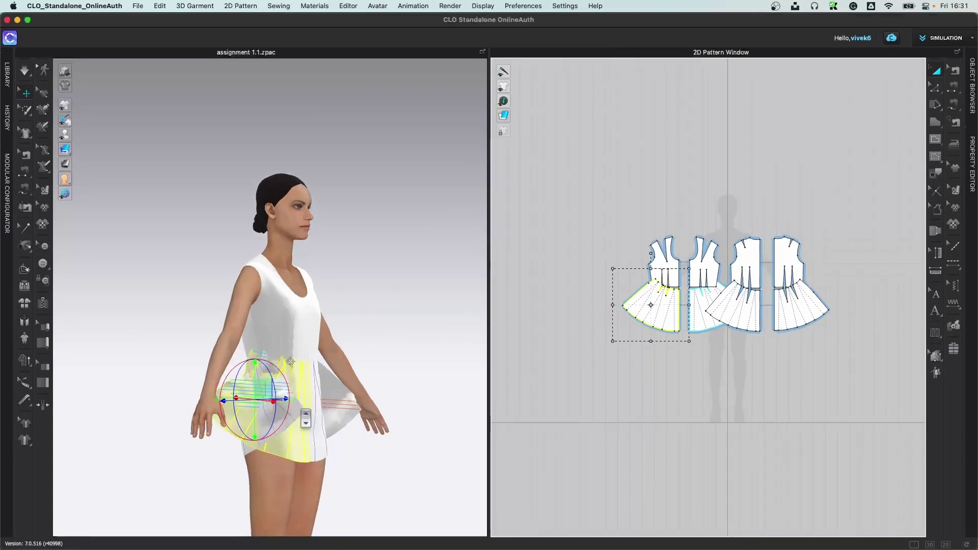
scroll(333, 339, "up", 5)
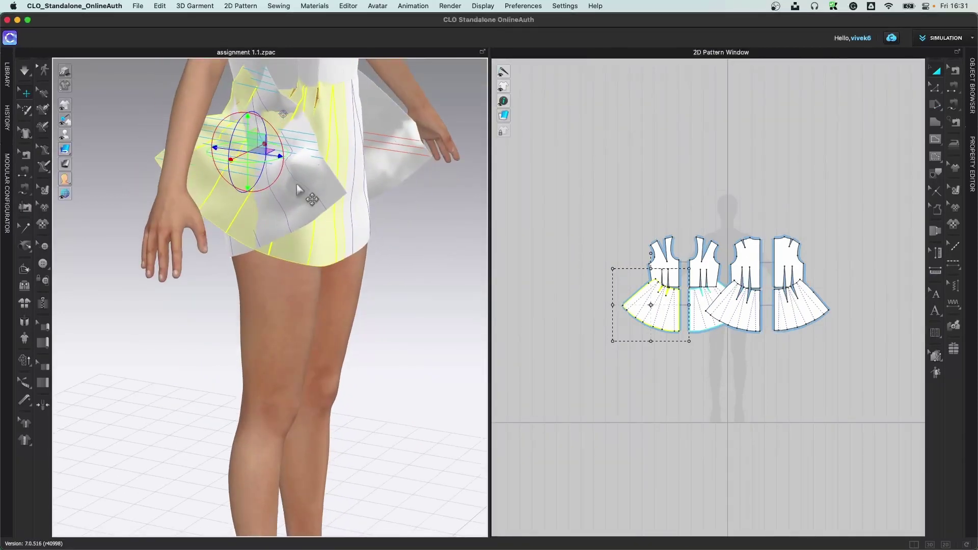
left_click(316, 198)
left_click(339, 127)
left_click(319, 208)
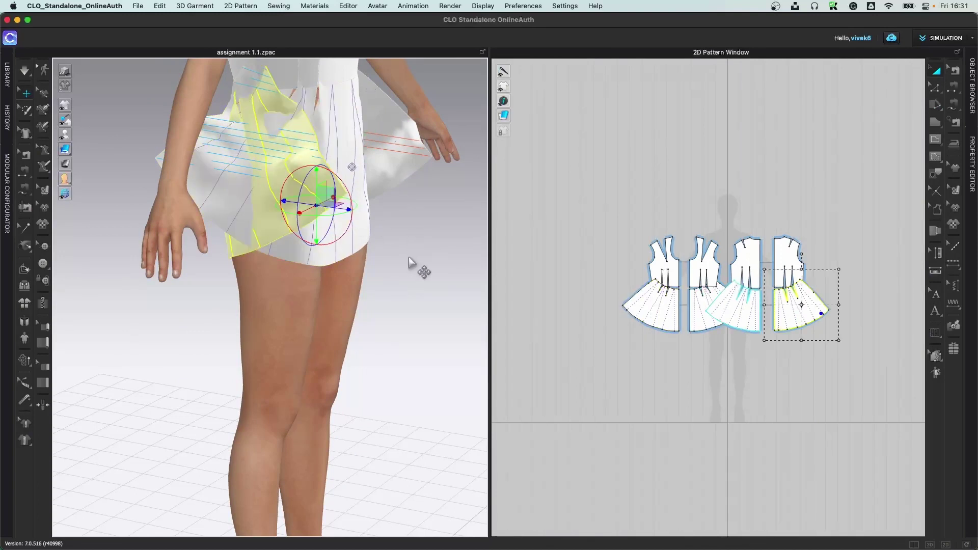
left_click(326, 119)
right_click_drag(408, 260, 483, 253)
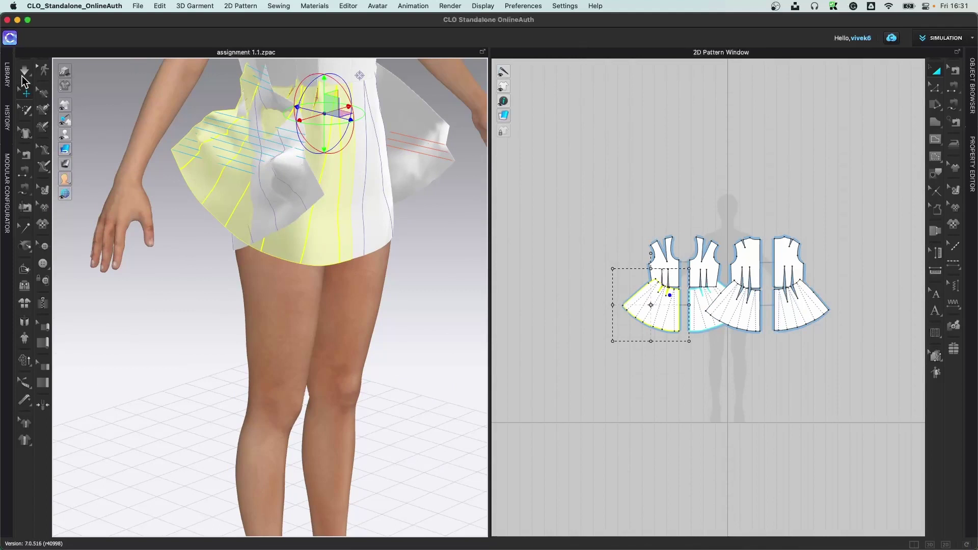
right_click_drag(287, 198, 312, 345)
left_click(305, 282)
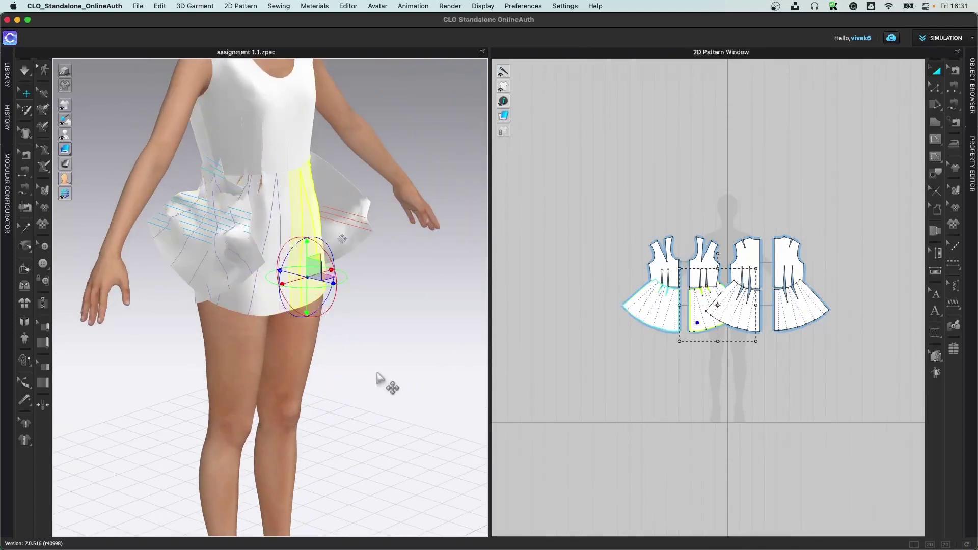
mouse_move(400, 355)
right_mouse_down()
mouse_move(422, 350)
mouse_move(412, 359)
right_mouse_up()
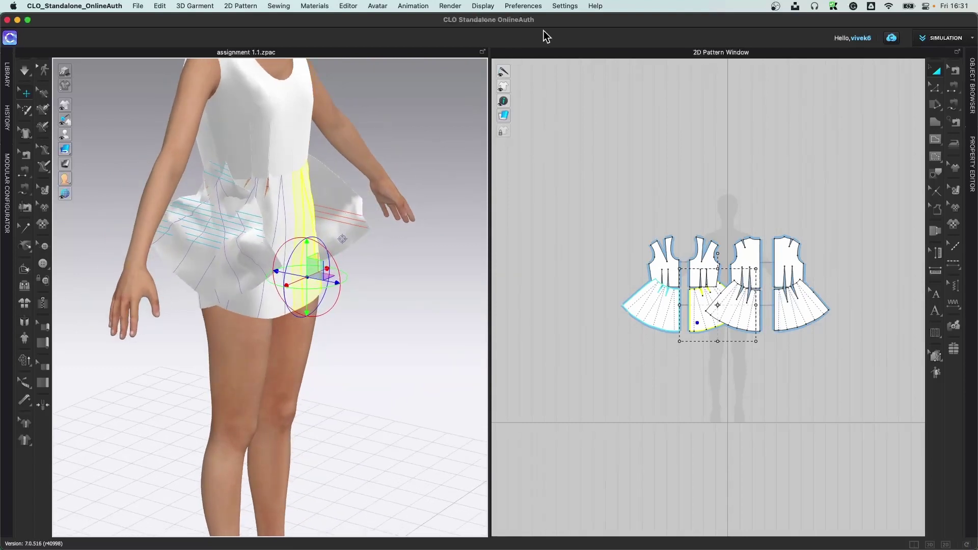
Step: Switch the 3D gizmo to Screen Coordinate so its axes follow the current view
left_click(512, 6)
mouse_move(586, 21)
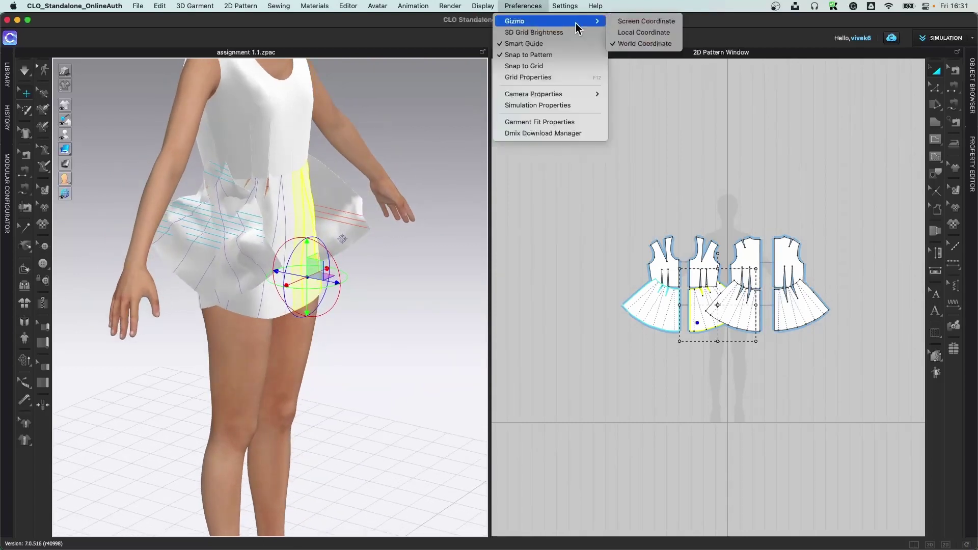
left_click(619, 21)
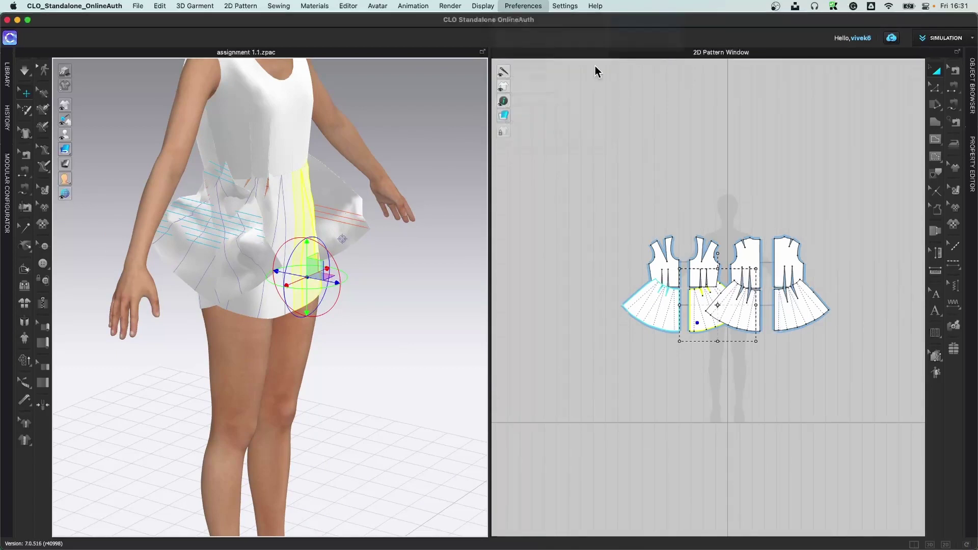
right_click_drag(351, 318, 331, 265)
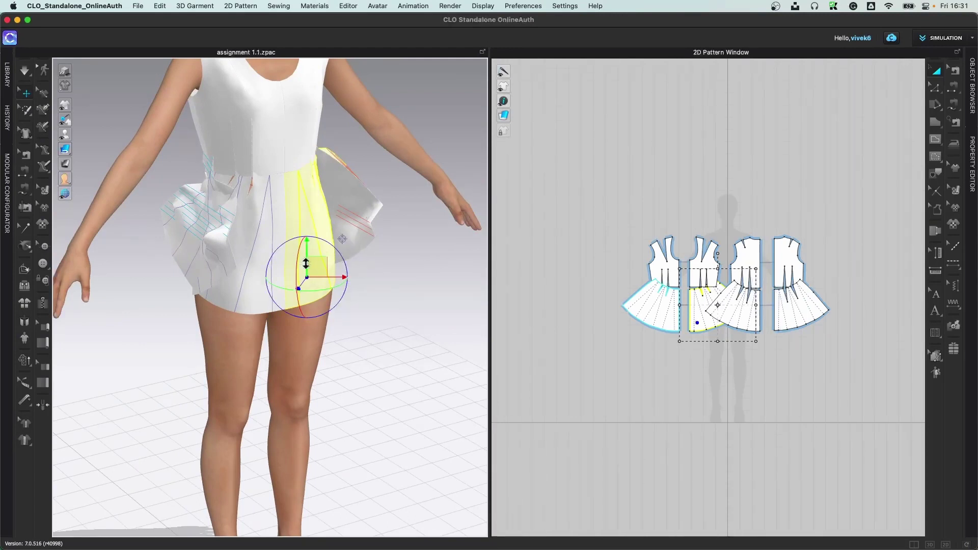
right_click_drag(377, 292, 356, 283)
middle_click_drag(304, 166, 282, 270)
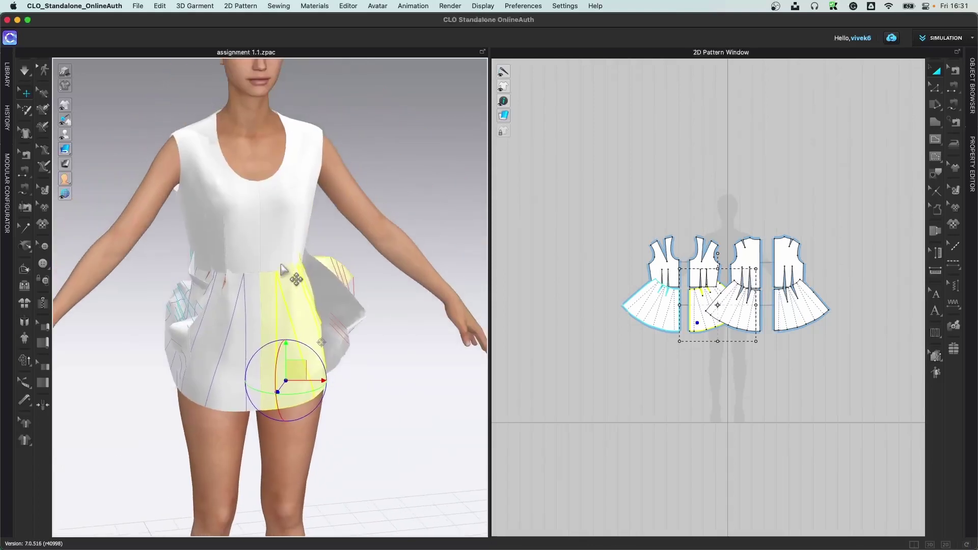
scroll(265, 258, "up", 2)
Step: Try rotating the avatar's left front bodice piece with the 3D gizmo, undoing each rotation
left_click(280, 209)
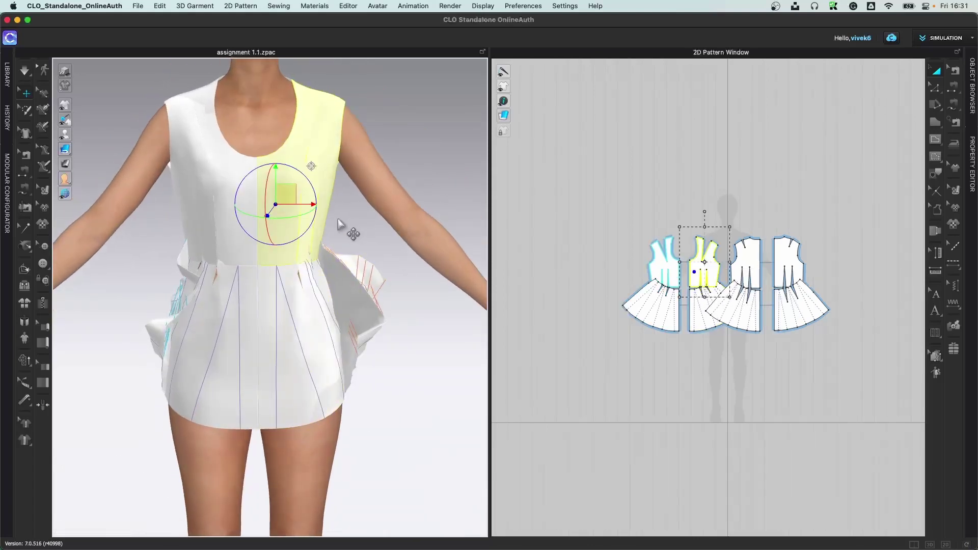
mouse_move(308, 185)
left_mouse_down()
mouse_move(304, 214)
mouse_move(307, 193)
mouse_move(309, 200)
left_mouse_up()
key("super+z")
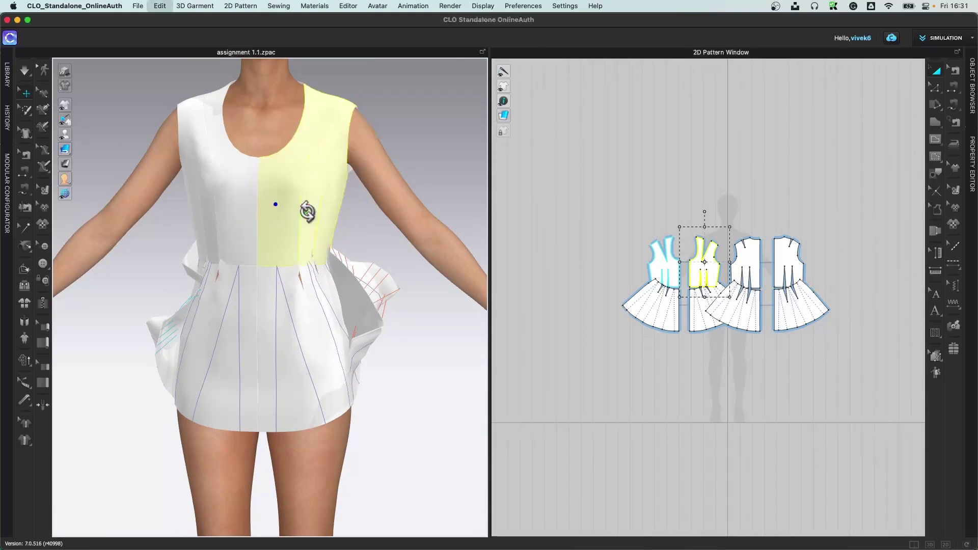
right_click_drag(308, 171, 325, 295)
right_click_drag(310, 219, 316, 193)
mouse_move(310, 202)
left_mouse_down()
mouse_move(209, 201)
mouse_move(313, 199)
left_mouse_up()
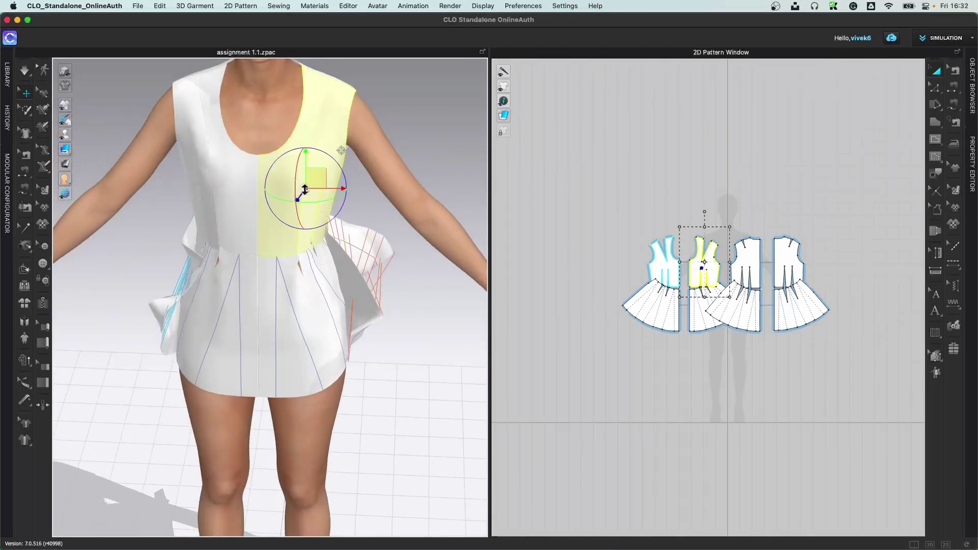
left_click_drag(299, 163, 293, 199)
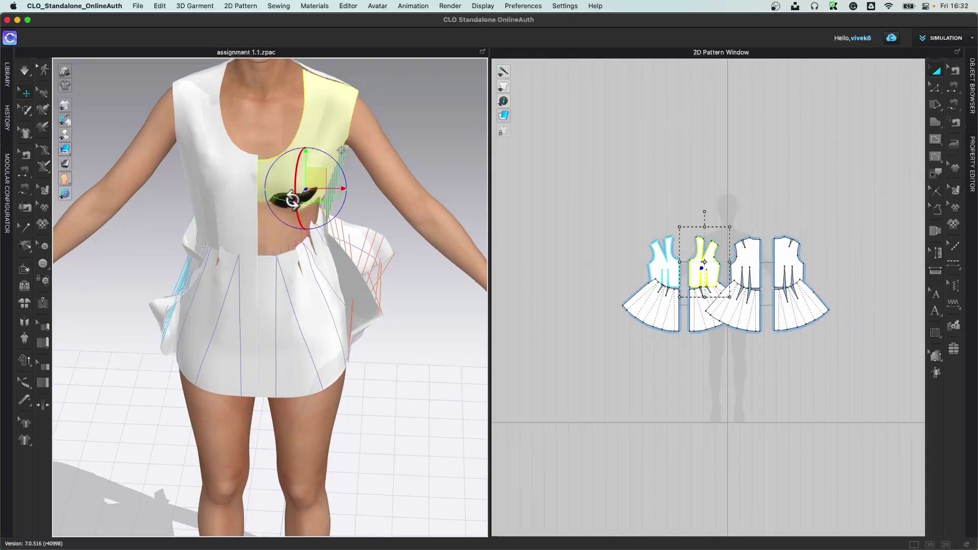
key("super+z")
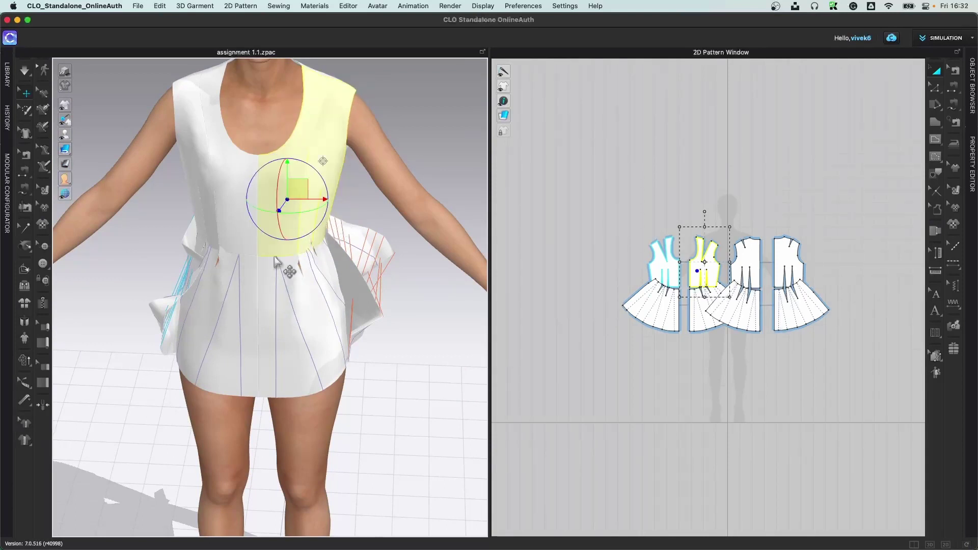
Step: Try moving the avatar's left front bodice piece sideways from the front view and forward from the side view
right_click_drag(282, 261, 343, 336)
middle_click_drag(341, 334, 346, 383)
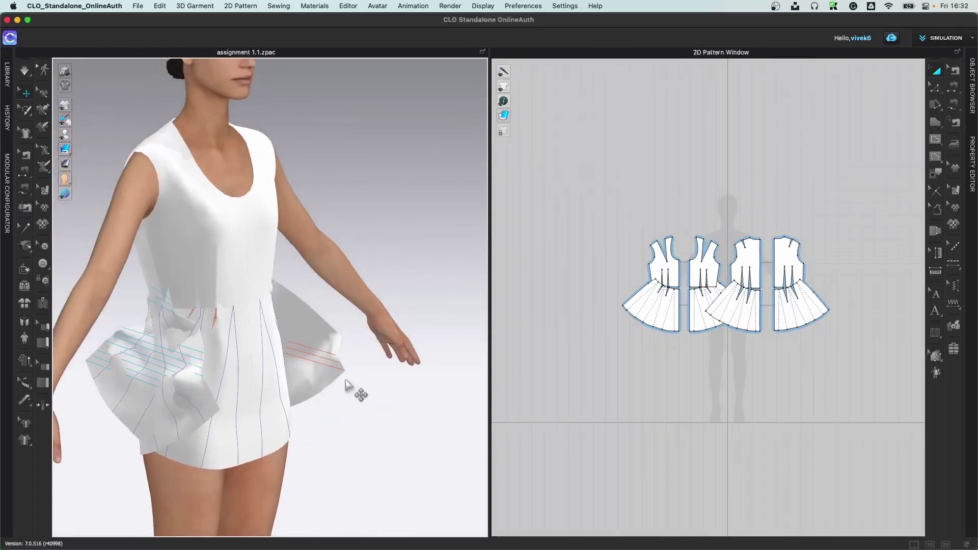
left_click(269, 232)
right_click_drag(300, 240, 359, 278)
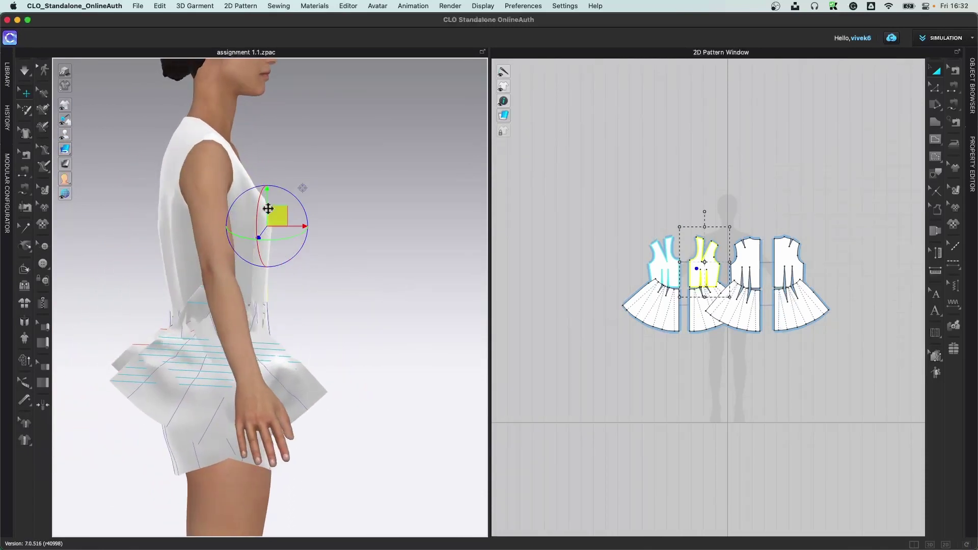
right_click_drag(281, 238, 219, 328)
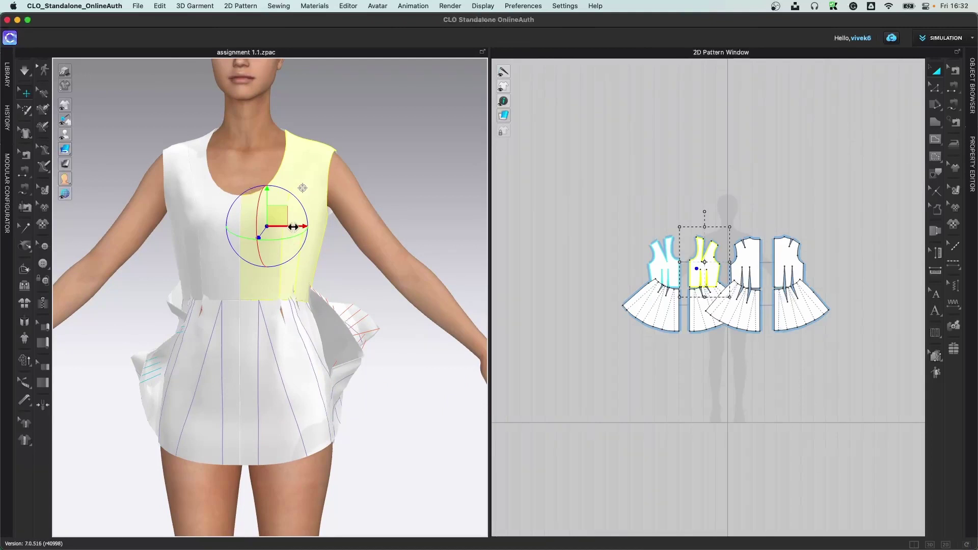
left_click_drag(293, 227, 415, 230)
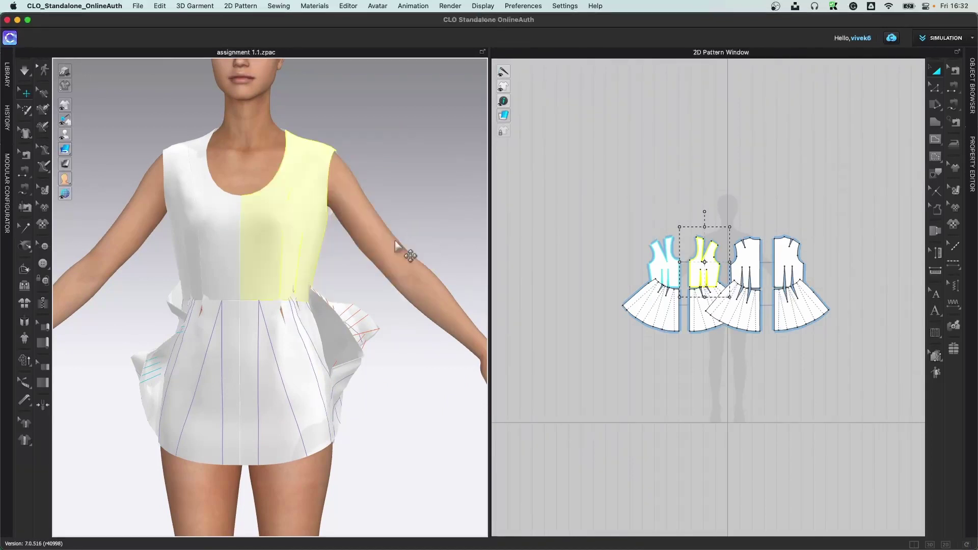
right_click_drag(286, 280, 386, 290)
left_click(266, 224)
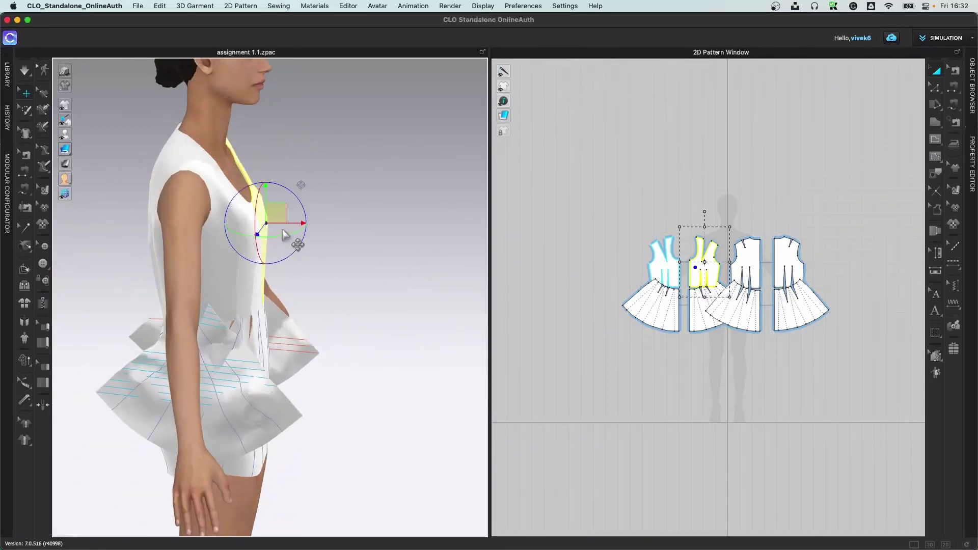
left_click_drag(287, 225, 382, 237)
Step: Pull both lower front skirt pieces forward, away from the avatar's body, working from side views
right_click_drag(382, 238, 270, 358)
left_click(246, 360)
right_click_drag(334, 411, 344, 376)
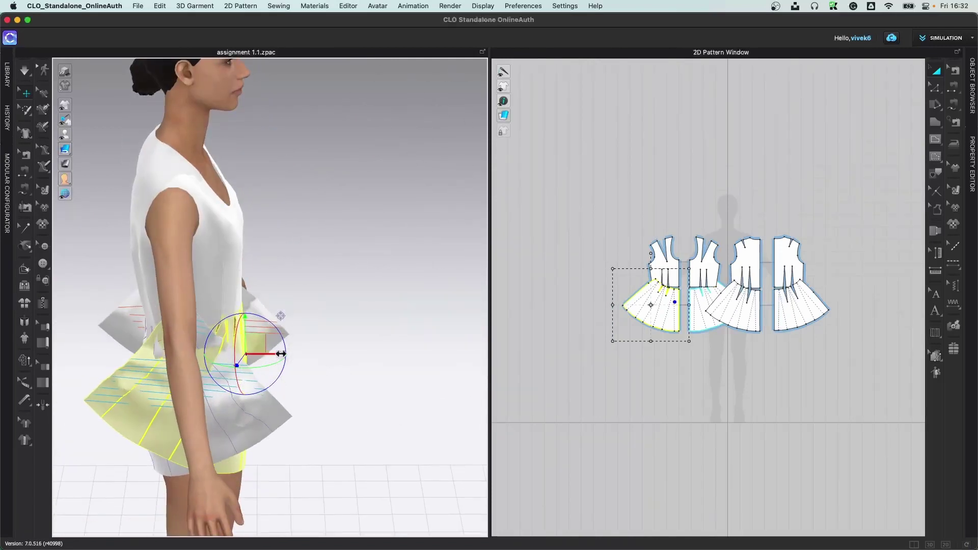
left_click_drag(280, 354, 428, 356)
right_click_drag(428, 355, 219, 408)
left_click(247, 386)
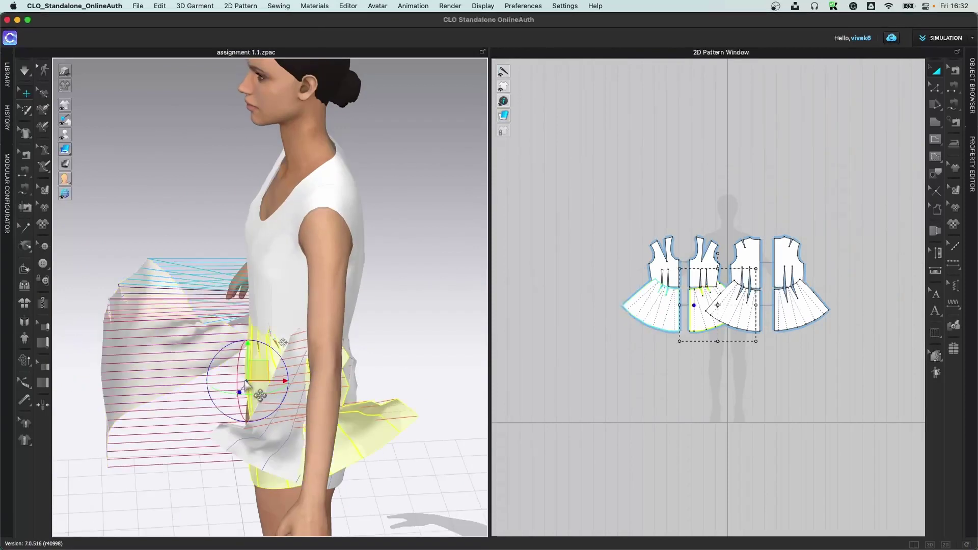
left_click_drag(263, 382, 135, 385)
right_click_drag(135, 385, 246, 430)
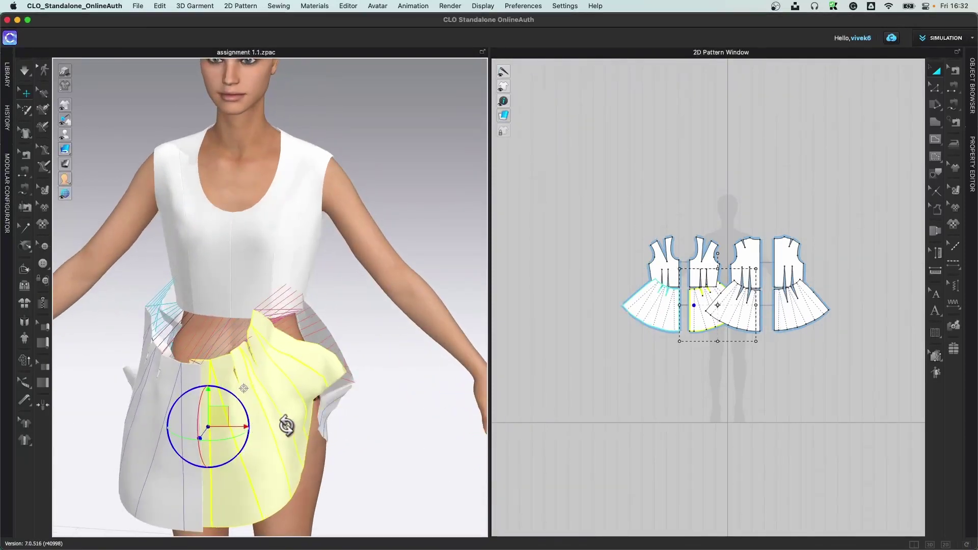
Step: Shift the avatar's left lower front skirt piece sideways, away from the centre front
left_click_drag(266, 451, 299, 452)
right_click_drag(299, 452, 277, 465)
left_click_drag(277, 465, 230, 452)
right_click_drag(230, 452, 319, 375)
right_click_drag(356, 332, 313, 367)
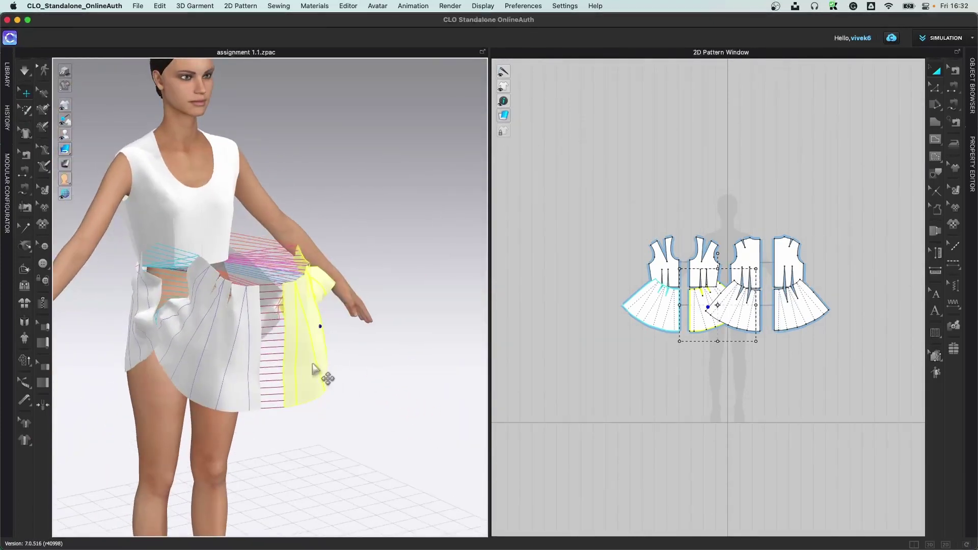
Step: Simulate the garment and tug the front and back skirt hems so the flare drapes into place
left_click(25, 72)
left_click(132, 375)
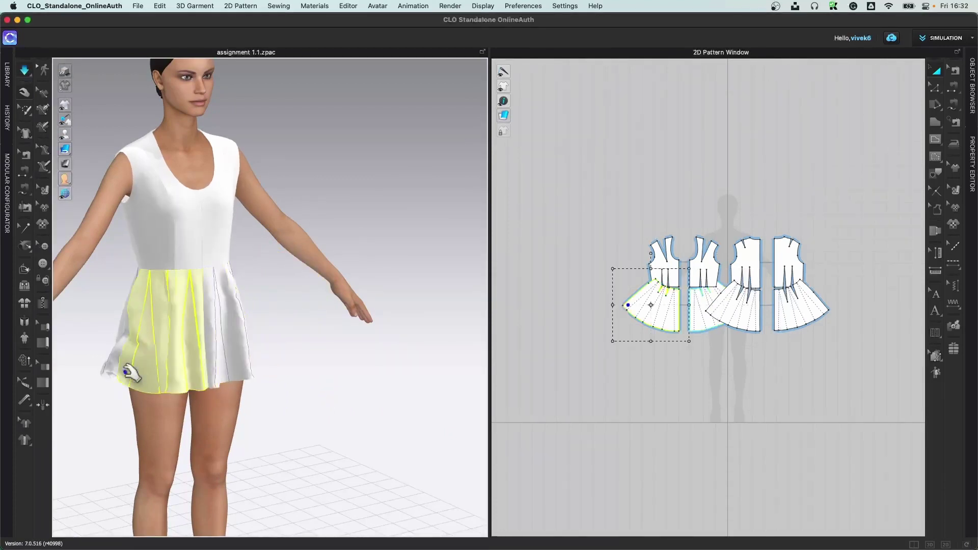
left_click(130, 397)
right_click_drag(131, 398, 237, 392)
left_click(243, 406)
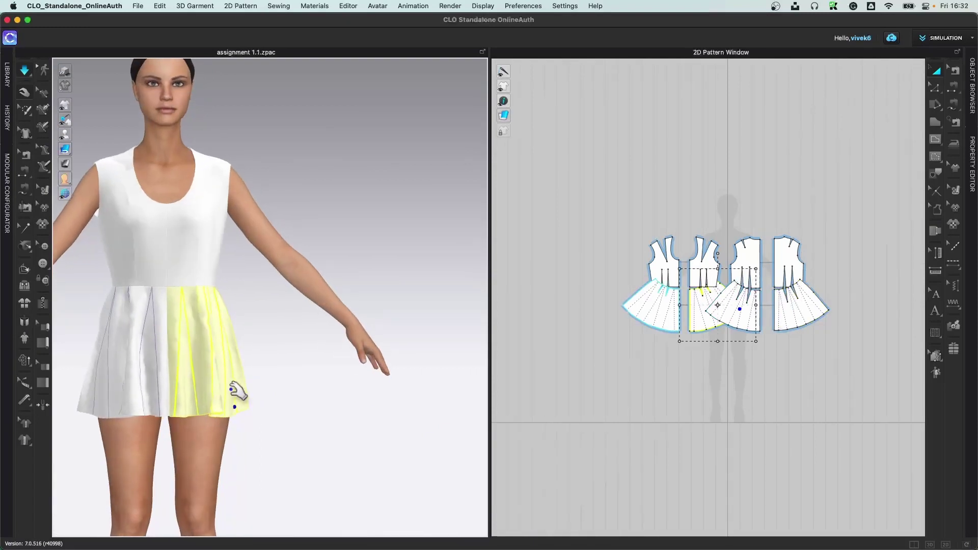
right_click_drag(204, 305, 326, 342)
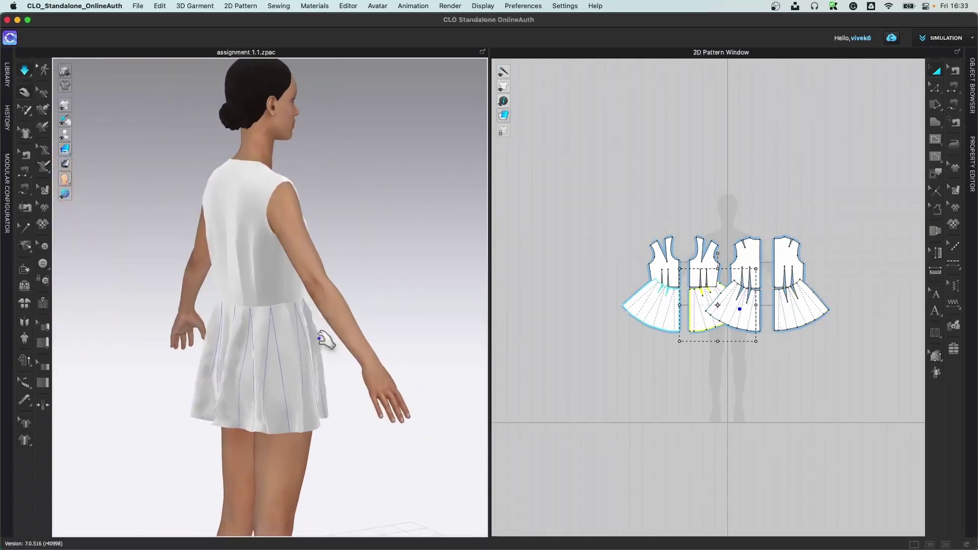
left_click(236, 423)
left_click(204, 411)
key("2")
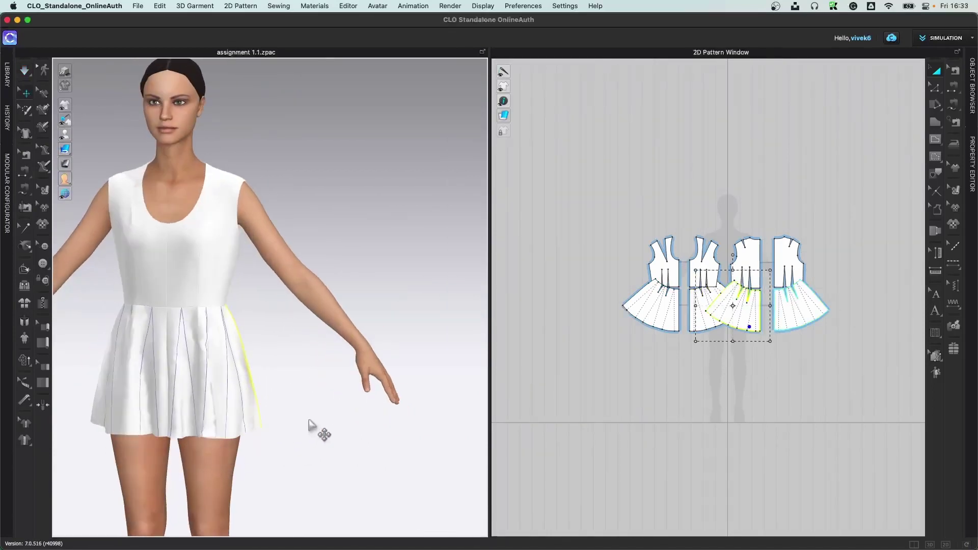
Step: Move the lower front skirt patterns below the front bodice patterns, and shift the whole front set away from the back patterns
scroll(856, 310, "up", 5)
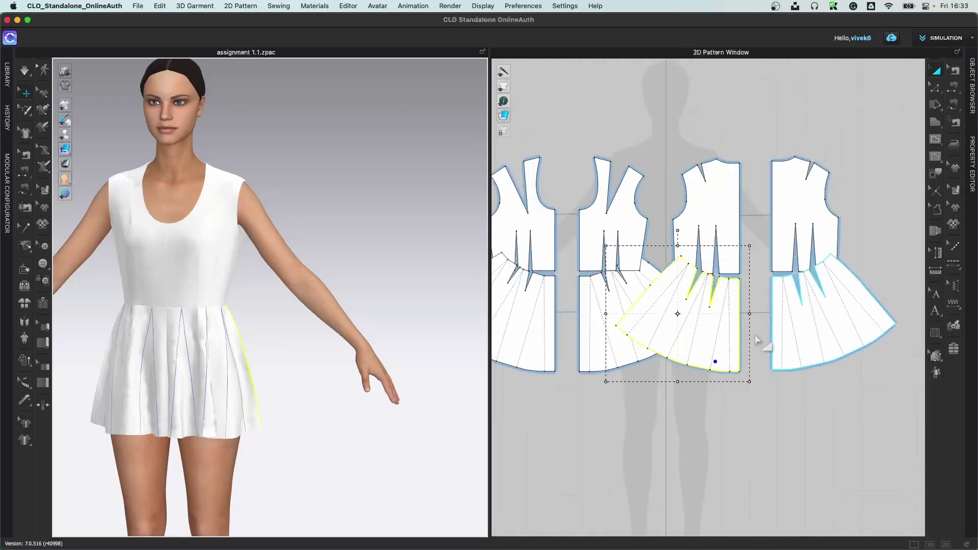
scroll(793, 349, "down", 2)
left_click_drag(649, 265, 602, 296)
left_click_drag(756, 280, 670, 310)
left_click_drag(672, 208, 624, 207)
left_click_drag(736, 197, 677, 196)
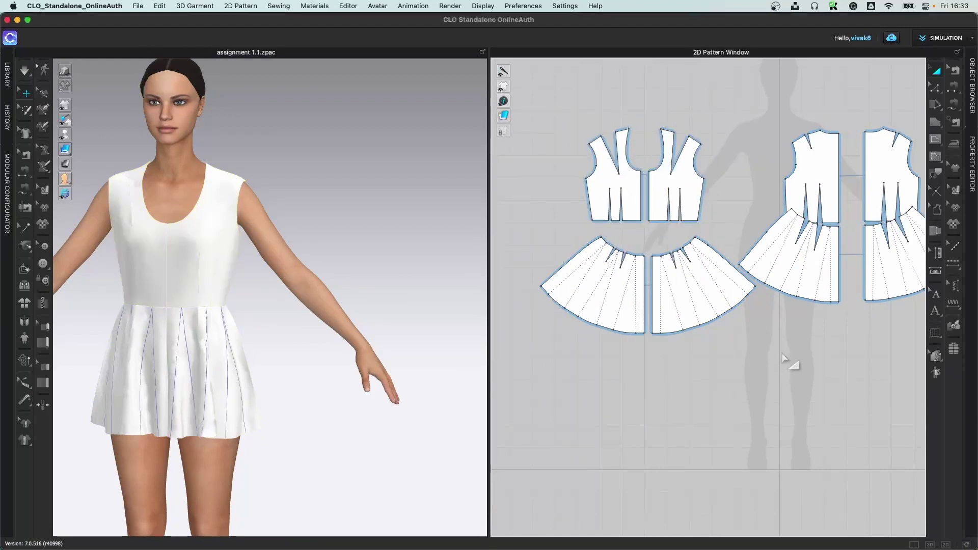
Step: Arrange the back skirt patterns below the back bodice patterns and bring the mirrored back halves closer together
right_click_drag(790, 362, 681, 372)
left_click_drag(688, 285, 697, 293)
left_click_drag(812, 273, 775, 284)
left_click_drag(714, 188, 729, 188)
left_click(845, 187)
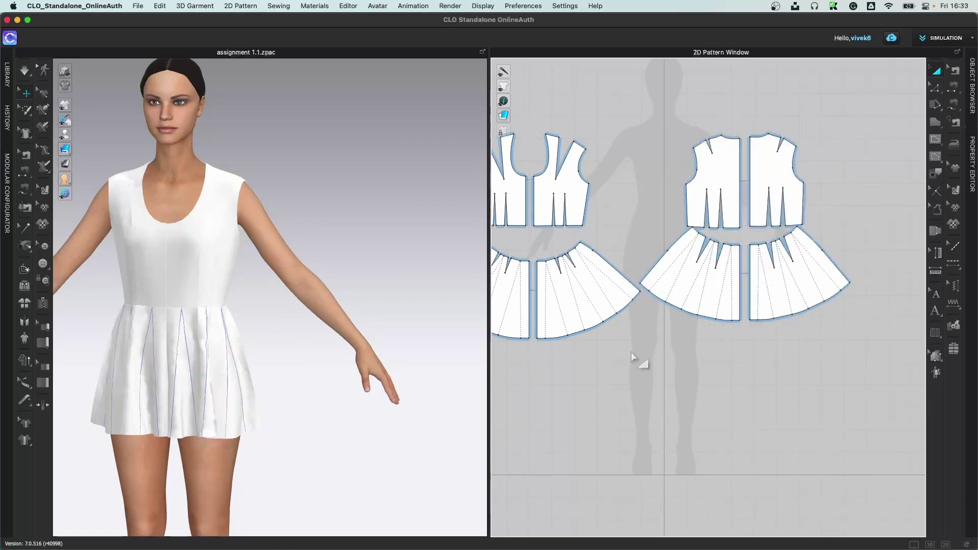
Step: Select all four back patterns and move them down beside the front patterns by about 6.4 in
scroll(670, 378, "down", 5)
left_click_drag(683, 230, 816, 349)
left_click_drag(779, 310, 764, 328)
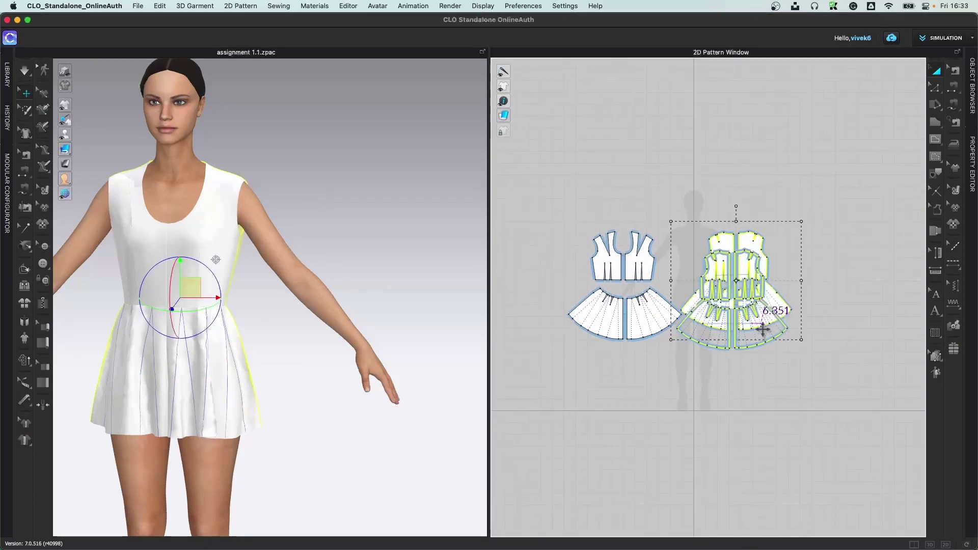
left_click(800, 437)
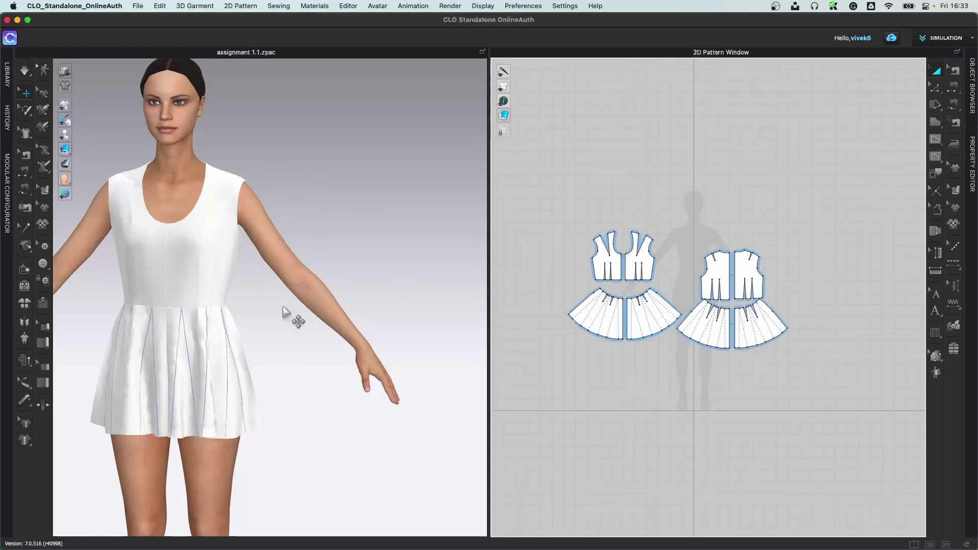
Step: Face the dressed avatar from the front and open the Library
scroll(350, 306, "up", 5)
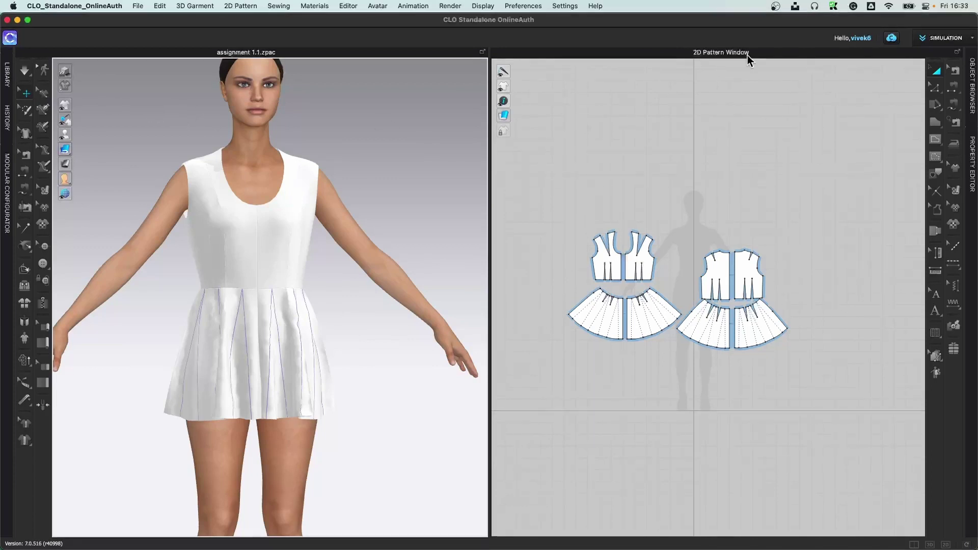
left_click(8, 74)
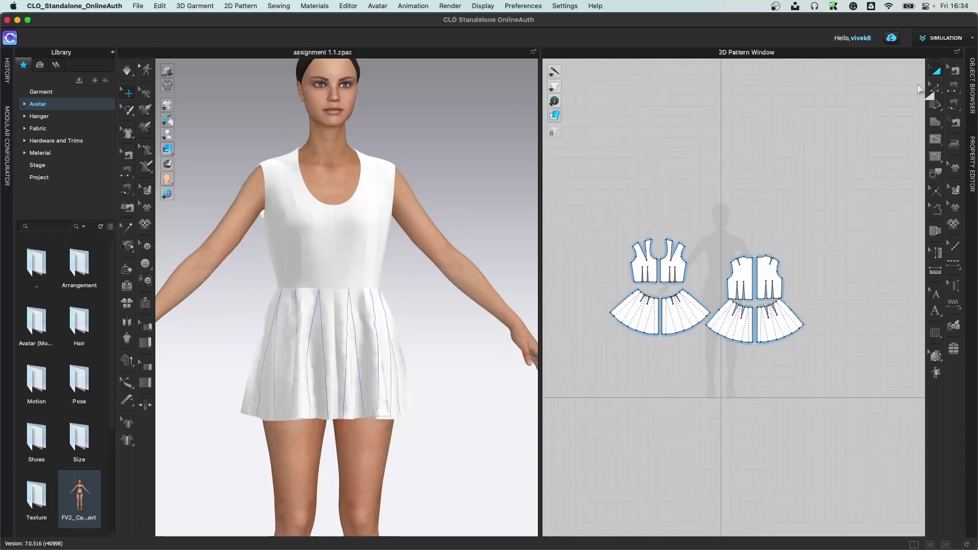
Step: Open the Object Browser and Property Editor, and display the properties of Default Fabric
left_click(974, 90)
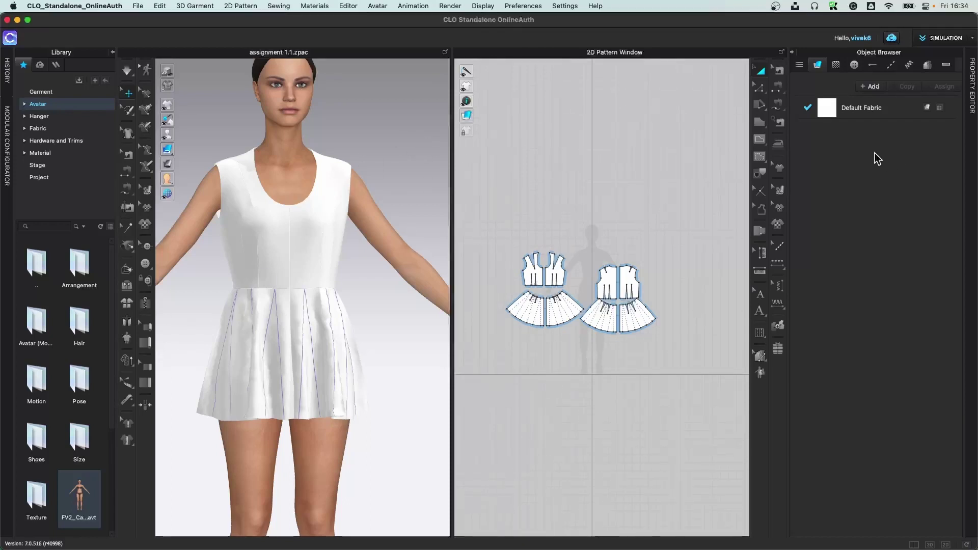
left_click(973, 97)
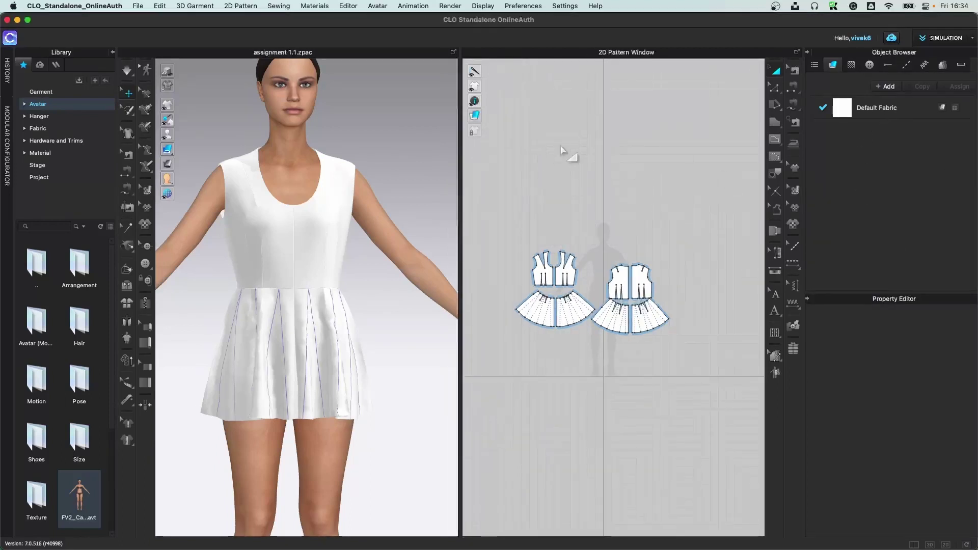
left_click(876, 110)
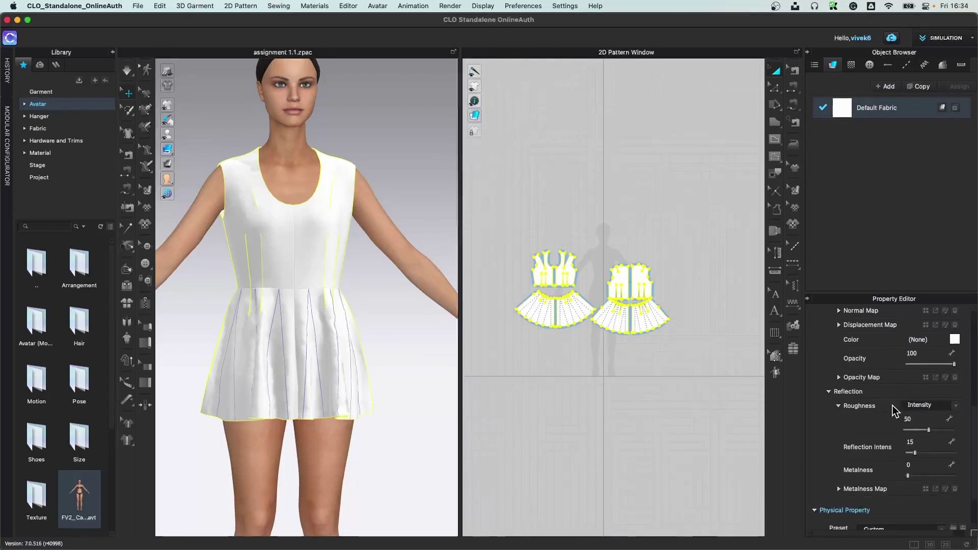
scroll(886, 420, "up", 5)
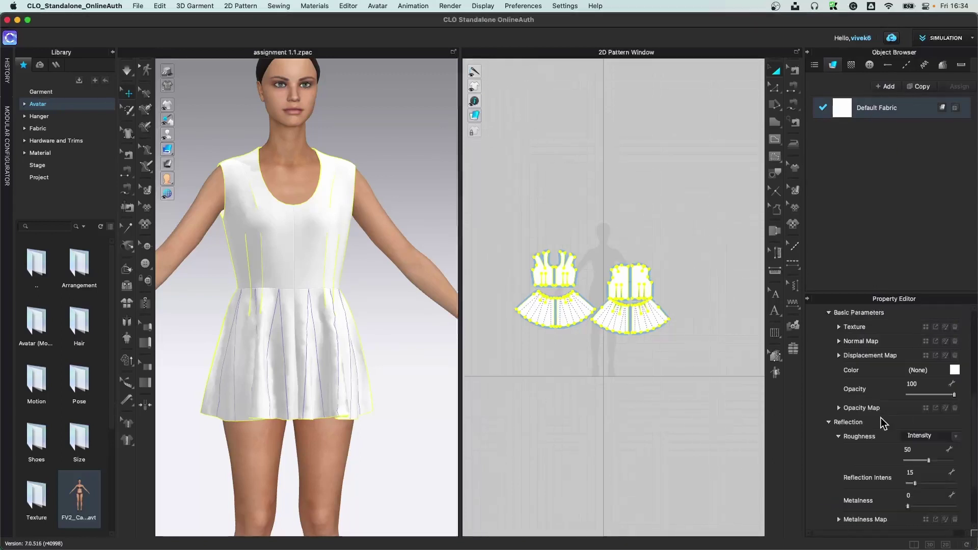
Step: Inspect the avatar's face properties in the Property Editor, and clear the selection
left_click(305, 98)
scroll(863, 371, "up", 4)
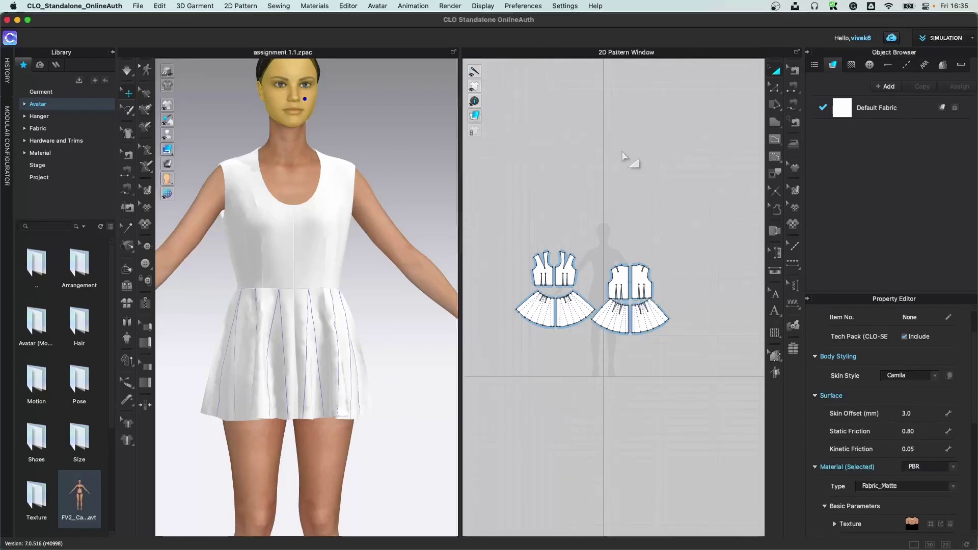
left_click(632, 165)
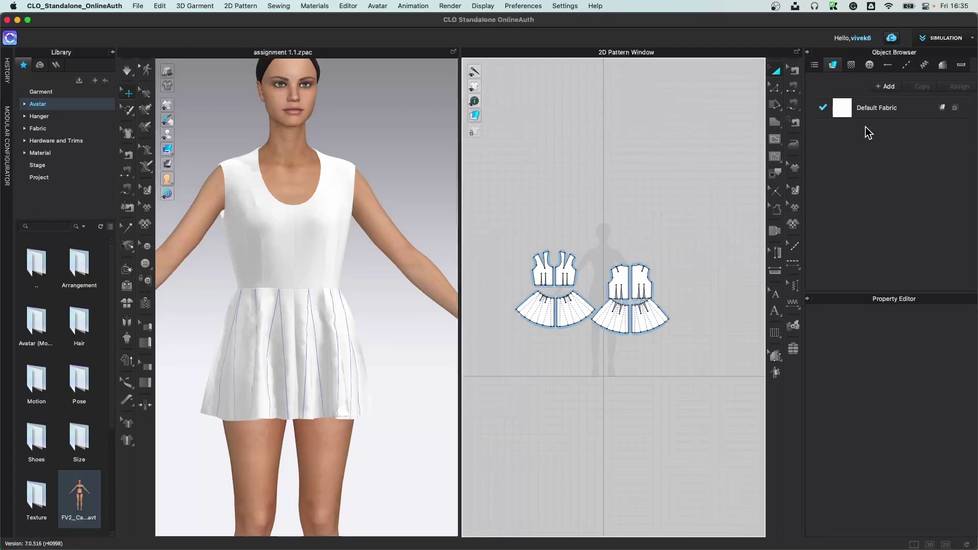
Step: Apply the checked image "checis trial 1 .jpg" from Downloads as the front texture of Default Fabric
left_click(873, 108)
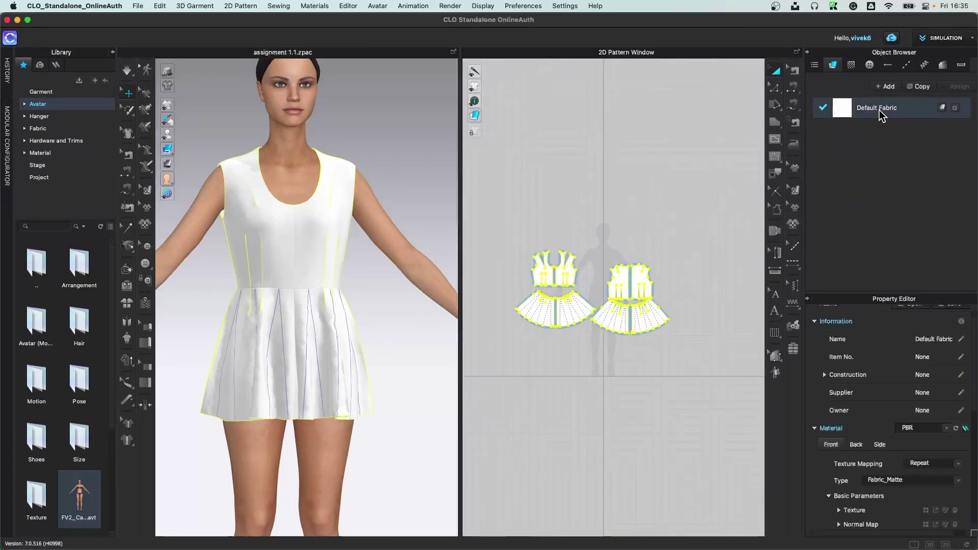
scroll(887, 461, "down", 5)
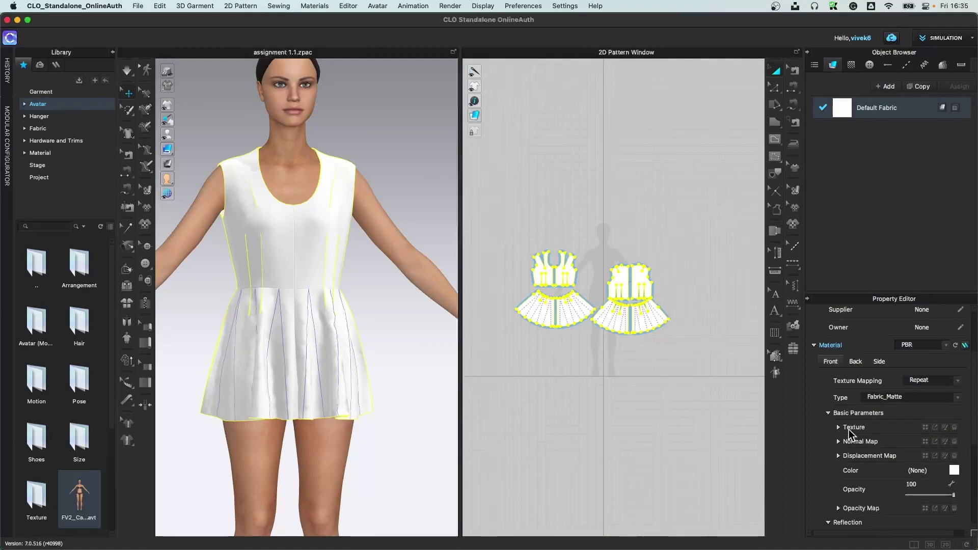
left_click(927, 427)
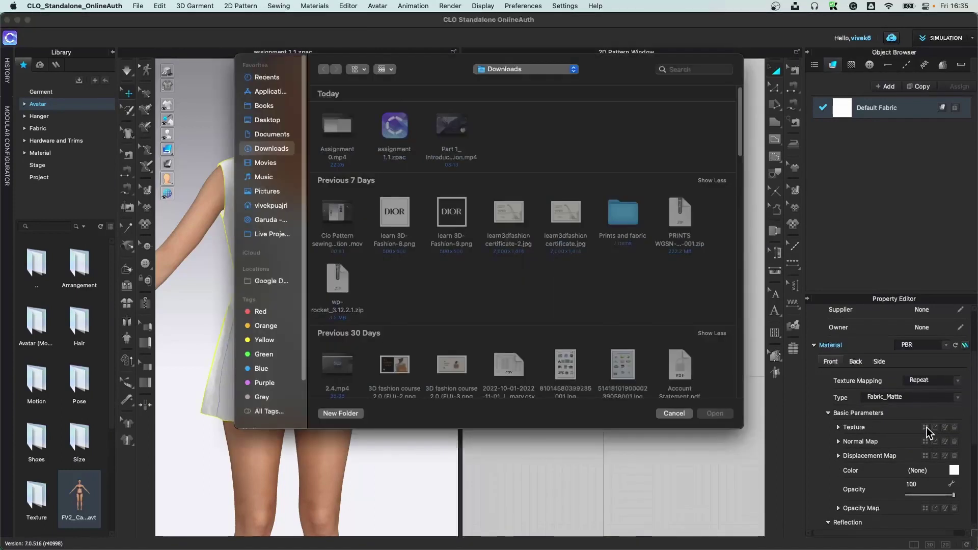
scroll(544, 317, "down", 10)
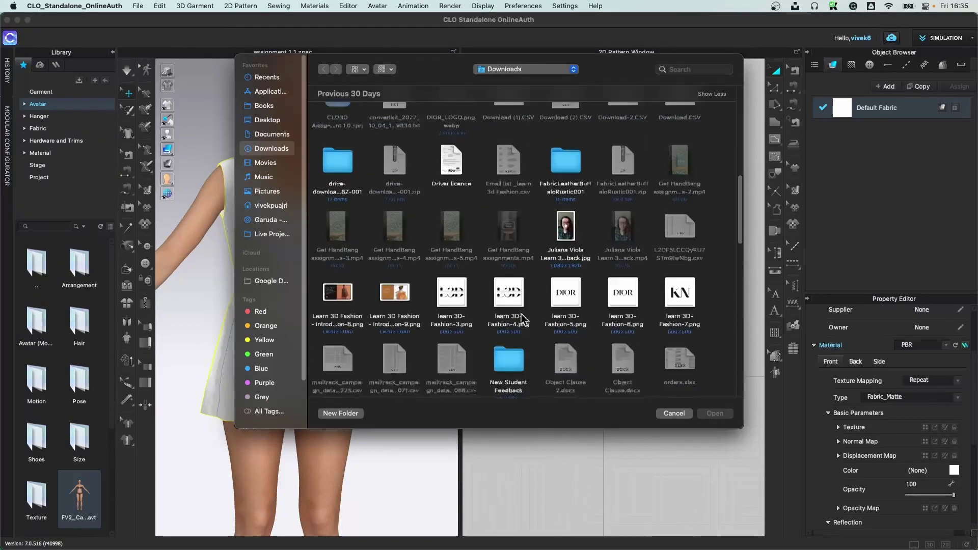
scroll(512, 312, "down", 15)
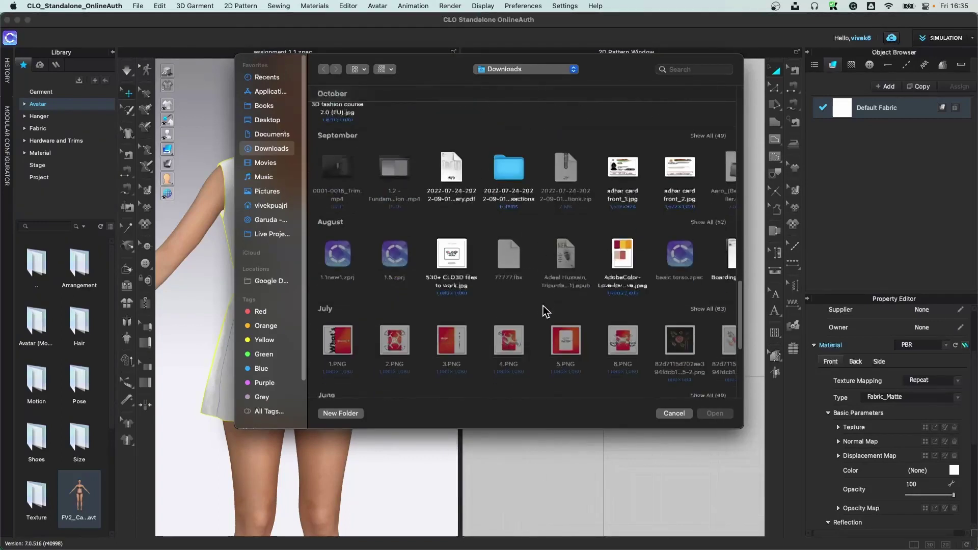
scroll(616, 322, "down", 10)
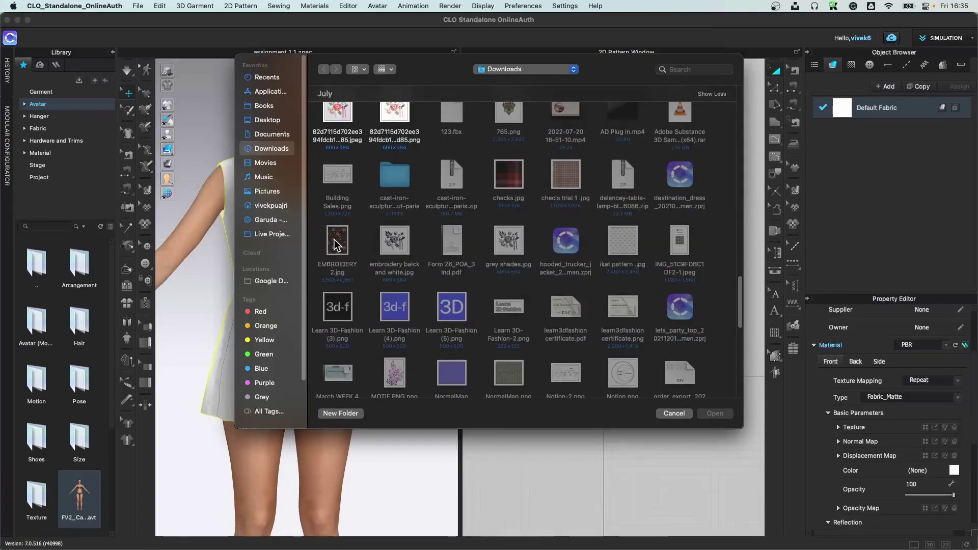
left_click(551, 194)
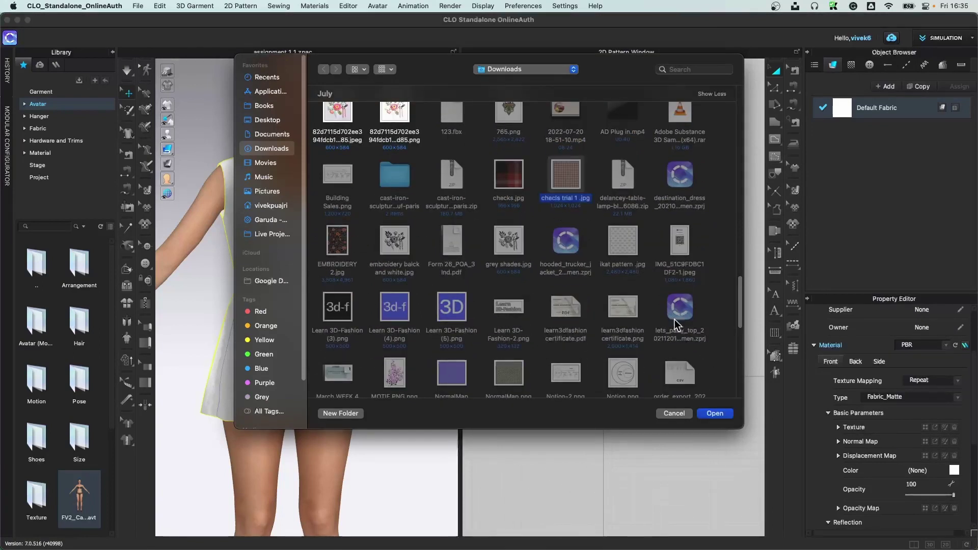
left_click(713, 414)
left_click(409, 165)
right_click_drag(382, 323, 334, 312)
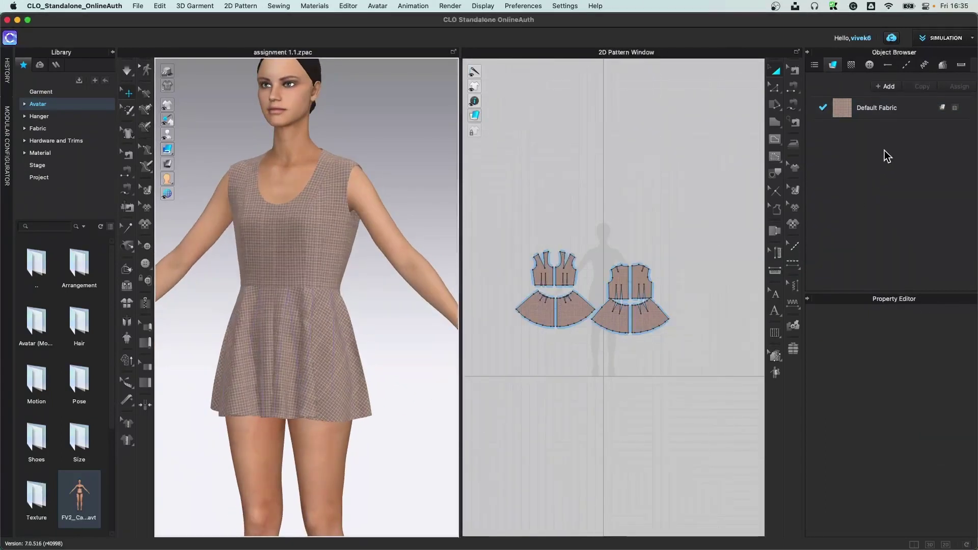
Step: Add a second fabric and load "EMBROIDERY 2.jpg" from Downloads as its front texture
left_click(885, 87)
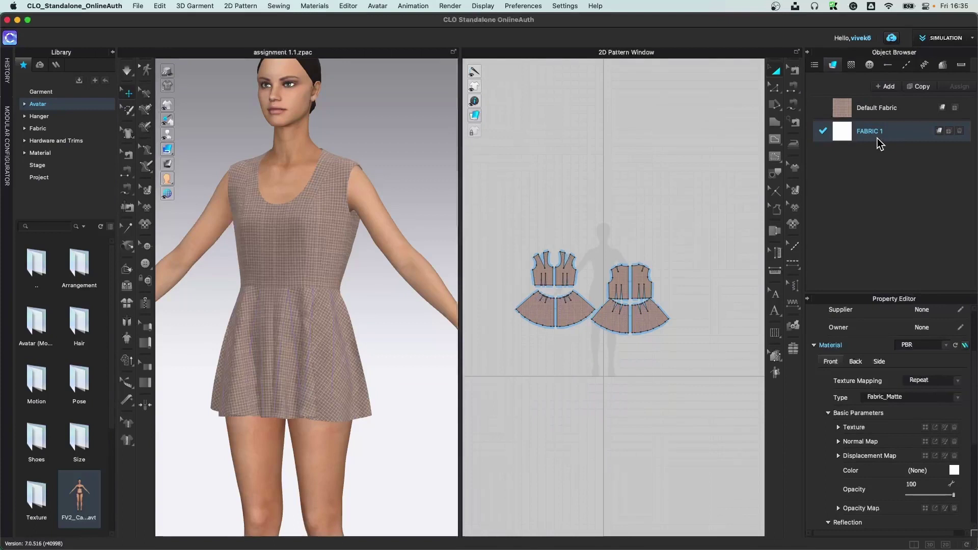
left_click(925, 430)
scroll(706, 313, "down", 15)
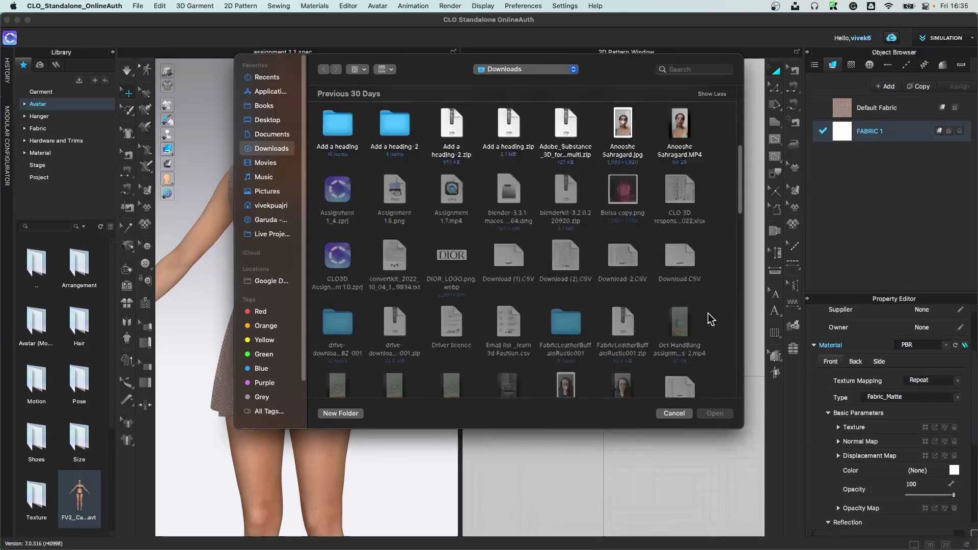
scroll(703, 319, "down", 15)
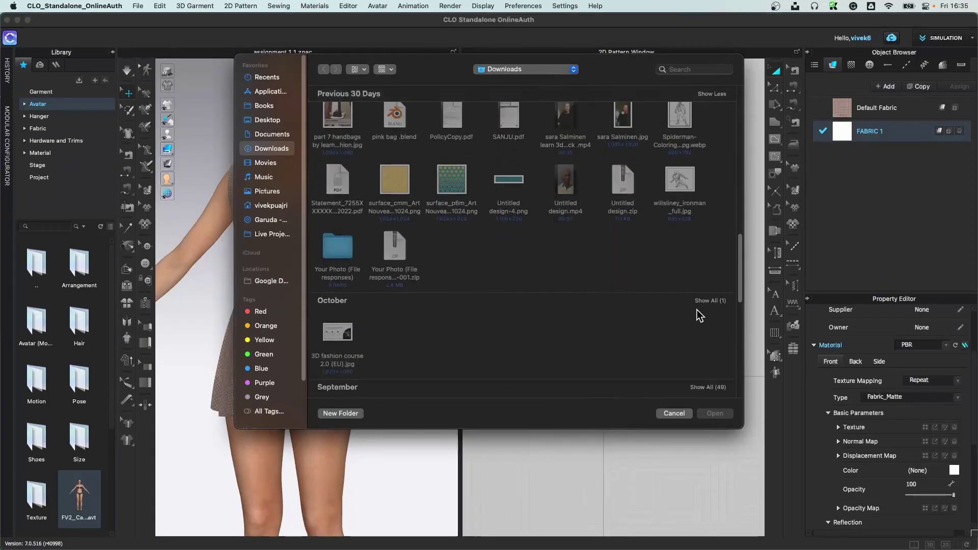
scroll(706, 229, "down", 2)
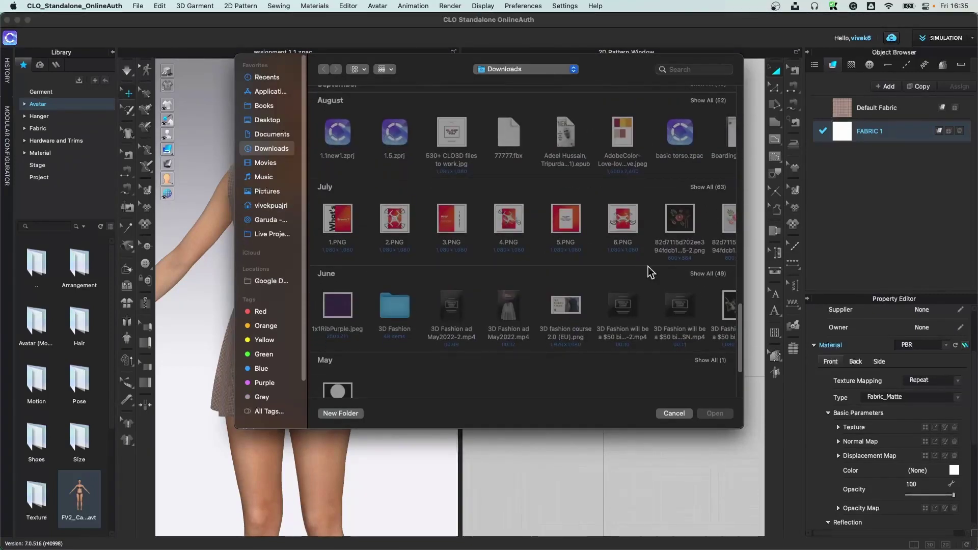
scroll(678, 228, "down", 5)
scroll(708, 198, "up", 3)
left_click(708, 169)
scroll(551, 321, "down", 3)
scroll(544, 329, "down", 2)
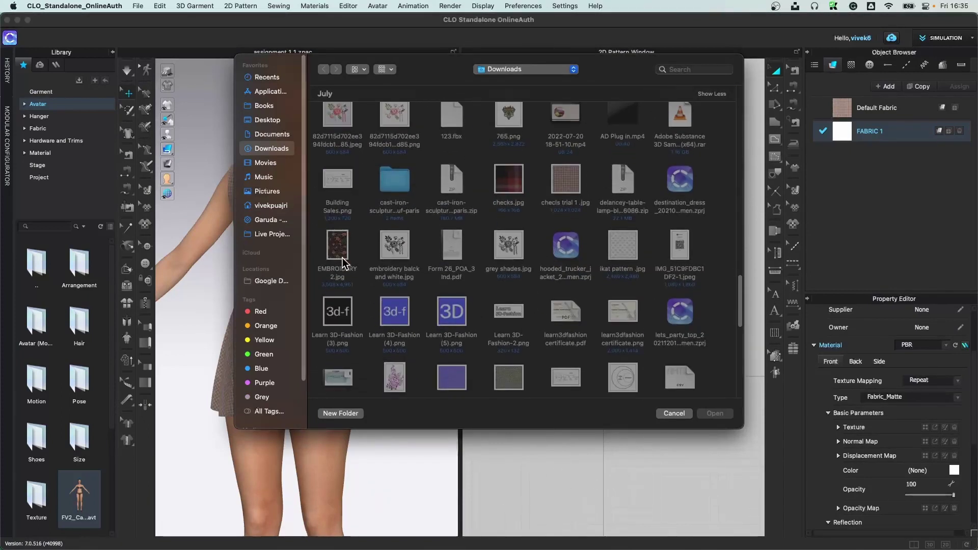
left_click(338, 250)
left_click(714, 414)
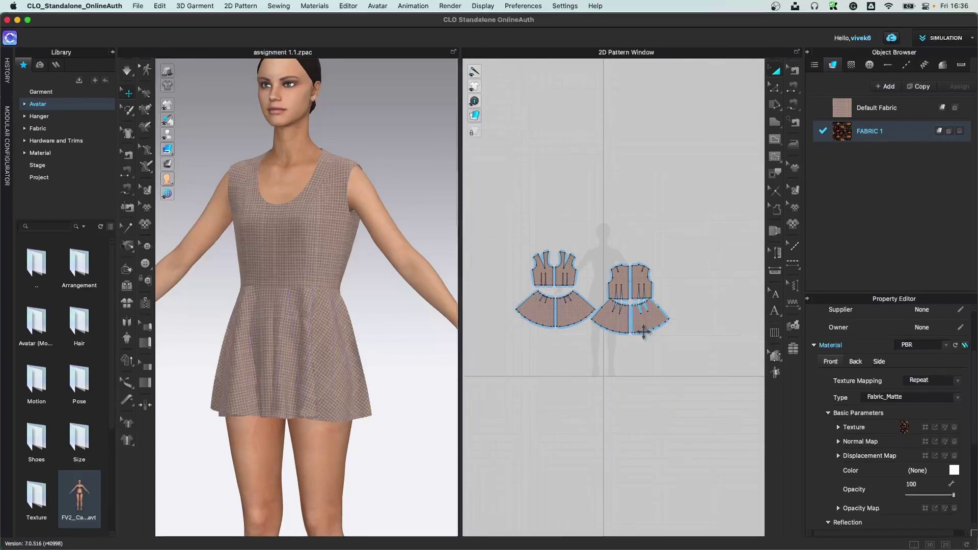
Step: Assign the floral FABRIC 1 to all four front and back skirt patterns, keeping the checked Default Fabric on the bodice
left_click_drag(470, 218, 709, 393)
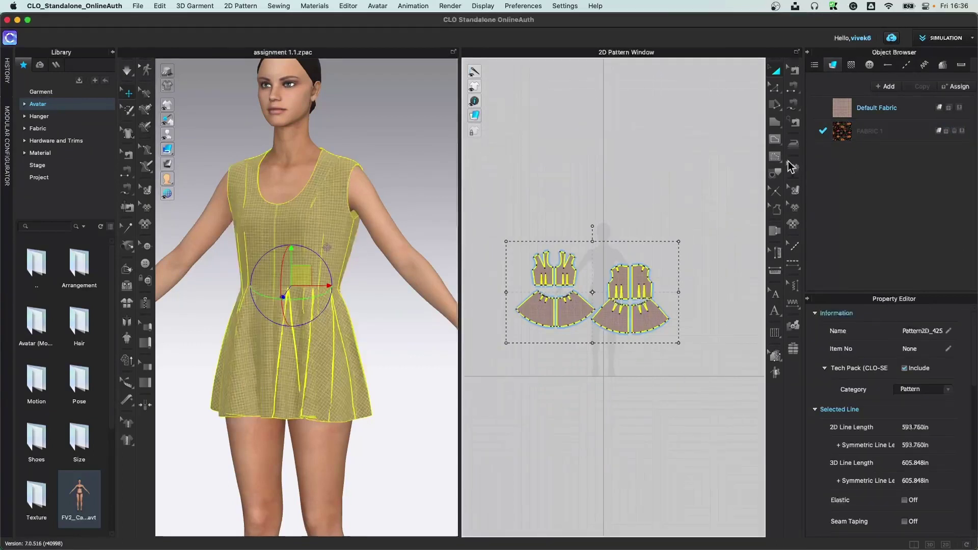
left_click(886, 109)
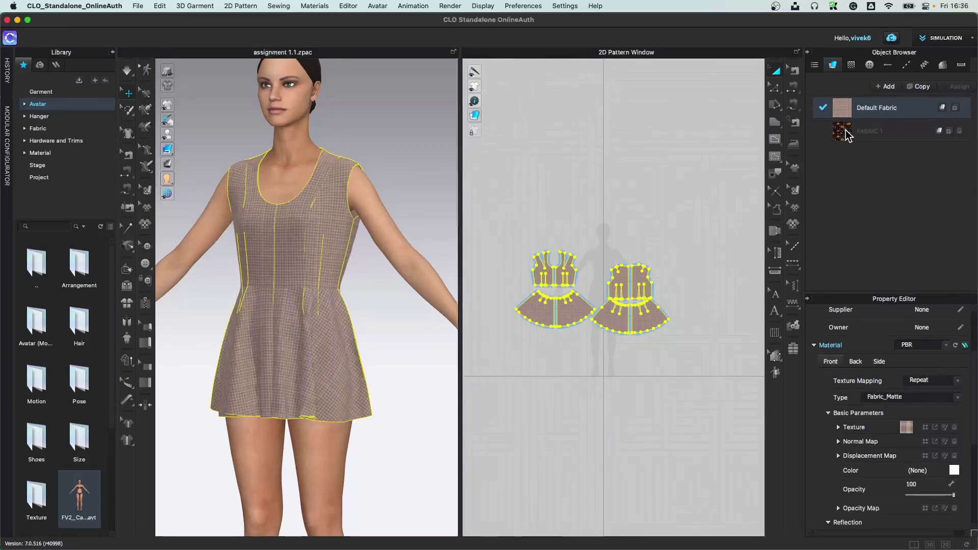
left_click_drag(673, 233, 548, 319)
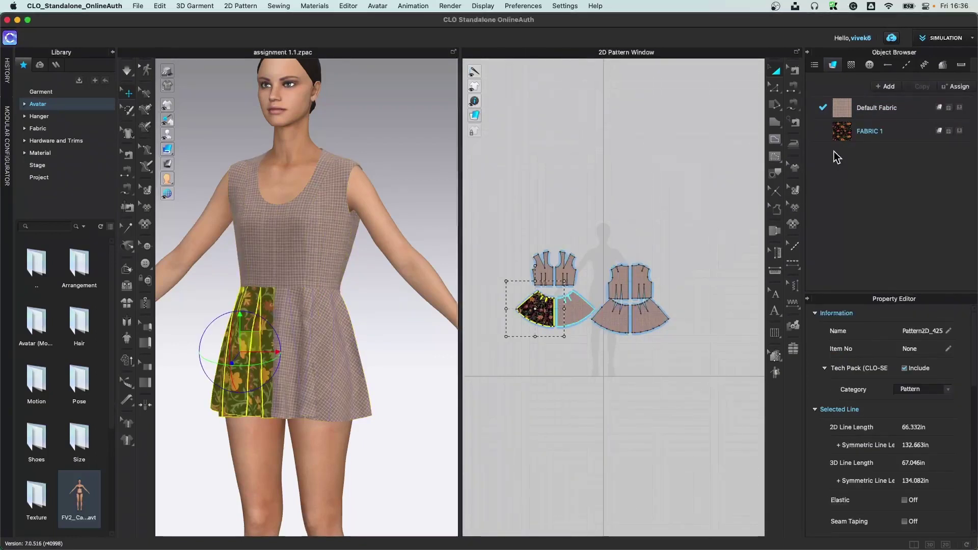
left_click_drag(842, 135, 575, 311)
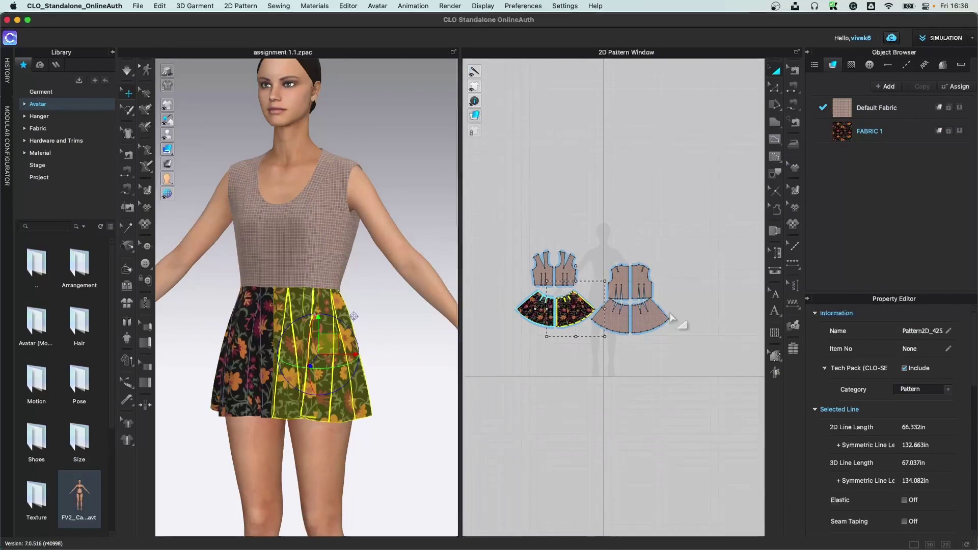
left_click_drag(843, 131, 621, 321)
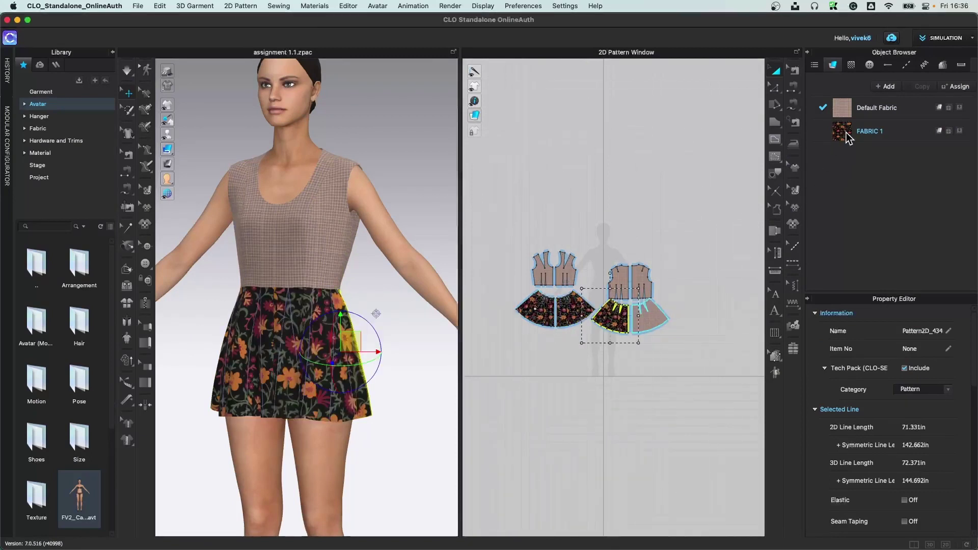
left_click(649, 324)
left_click(648, 409)
right_click_drag(418, 430, 331, 413)
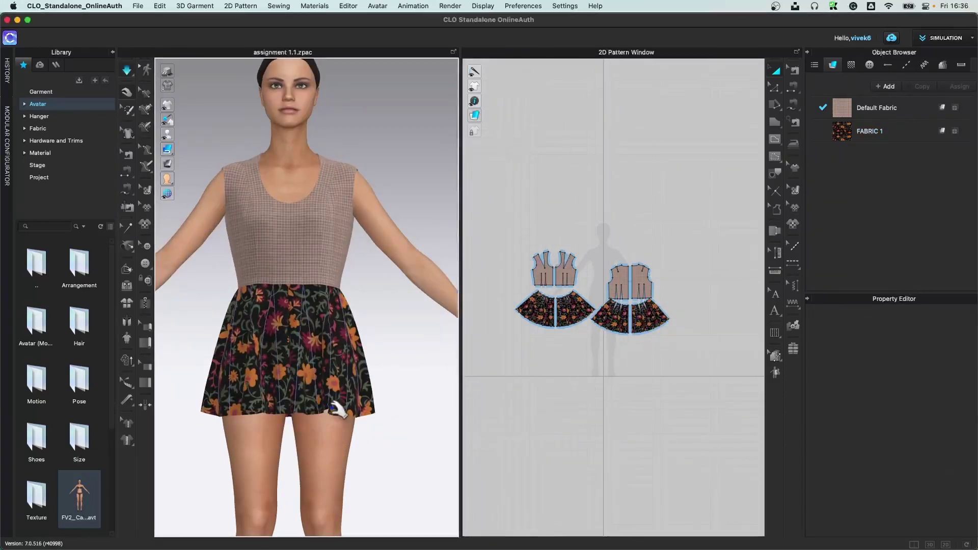
right_click_drag(367, 444, 273, 423)
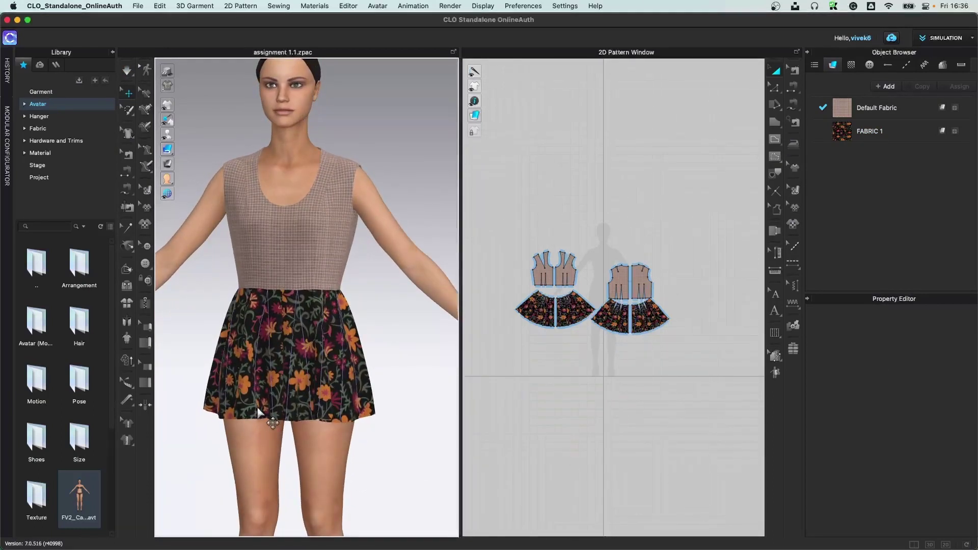